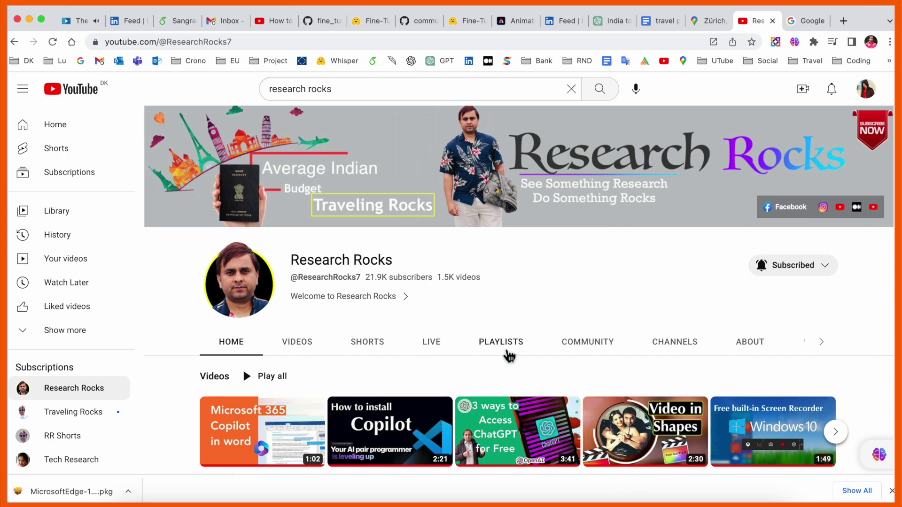
Search Google for 'microsoft loop' and open the official microsoft.com Loop result
left_click(803, 21)
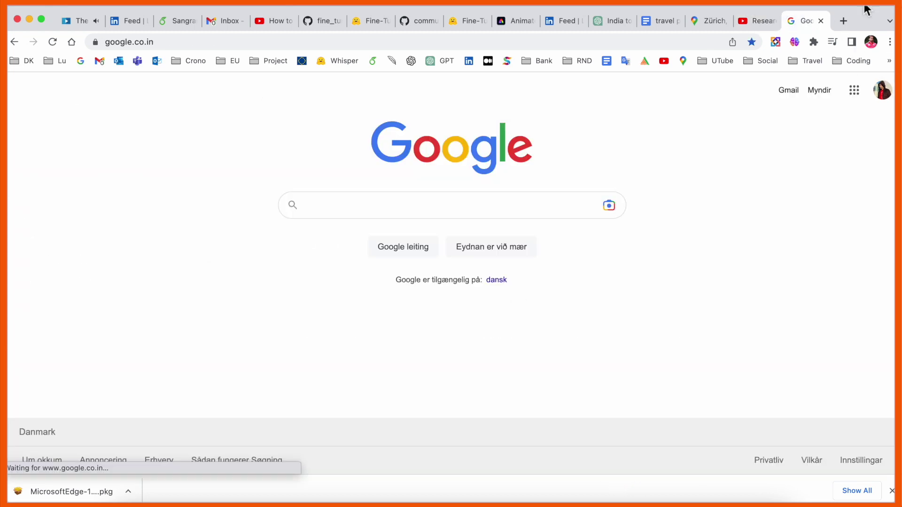
left_click(419, 204)
type("microsoft loop")
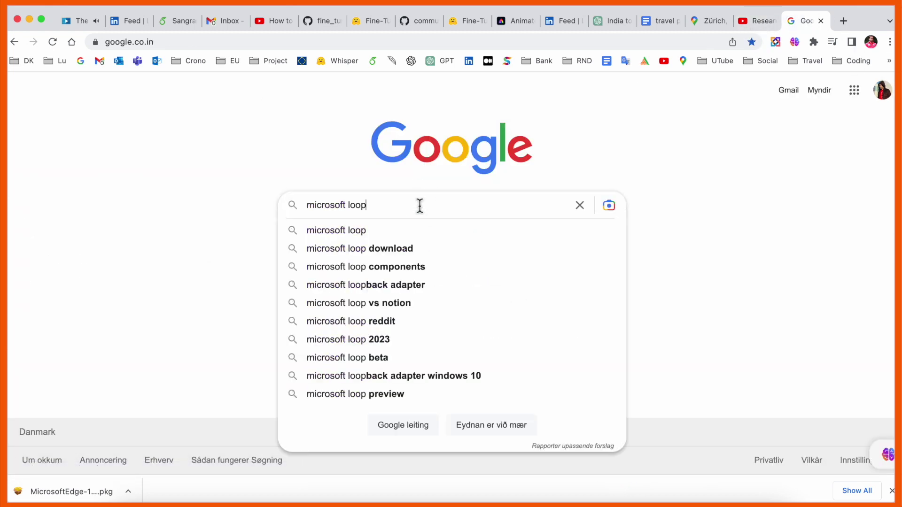
key("Return")
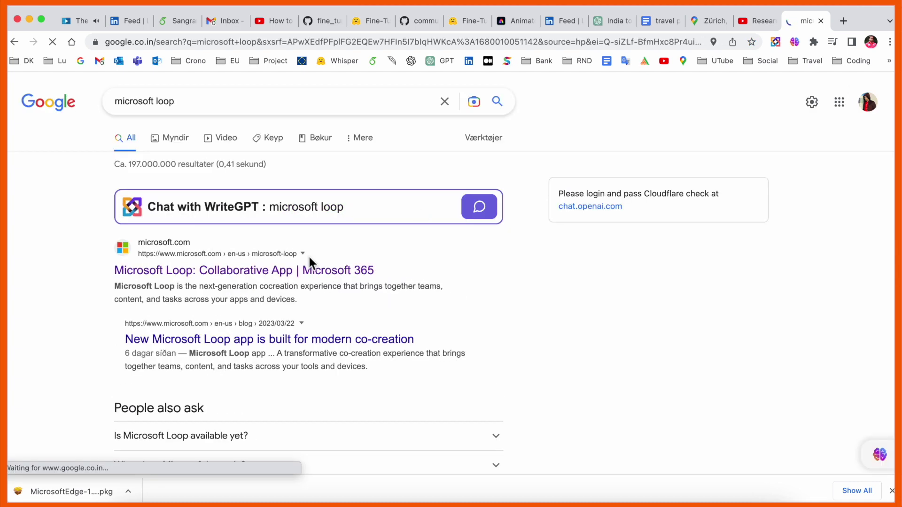
left_click(253, 274)
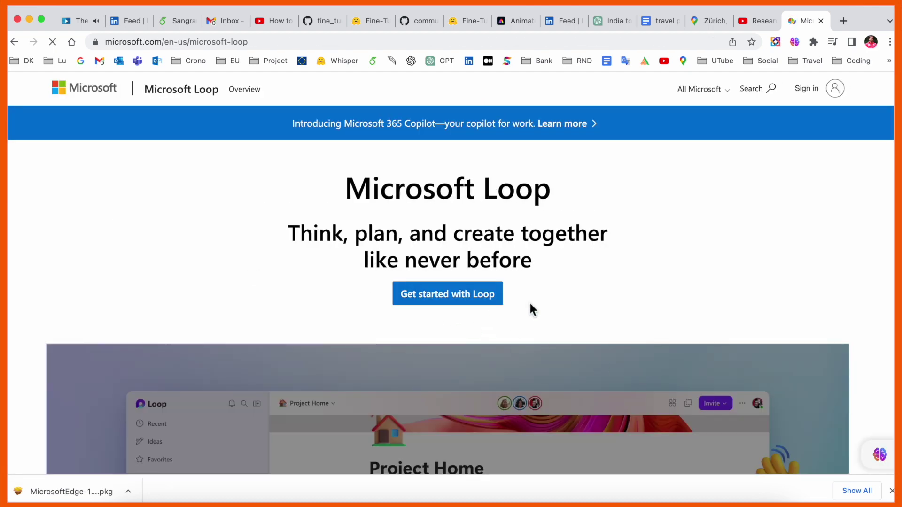
scroll(530, 303, "down", 5)
scroll(530, 303, "down", 3)
scroll(533, 301, "down", 2)
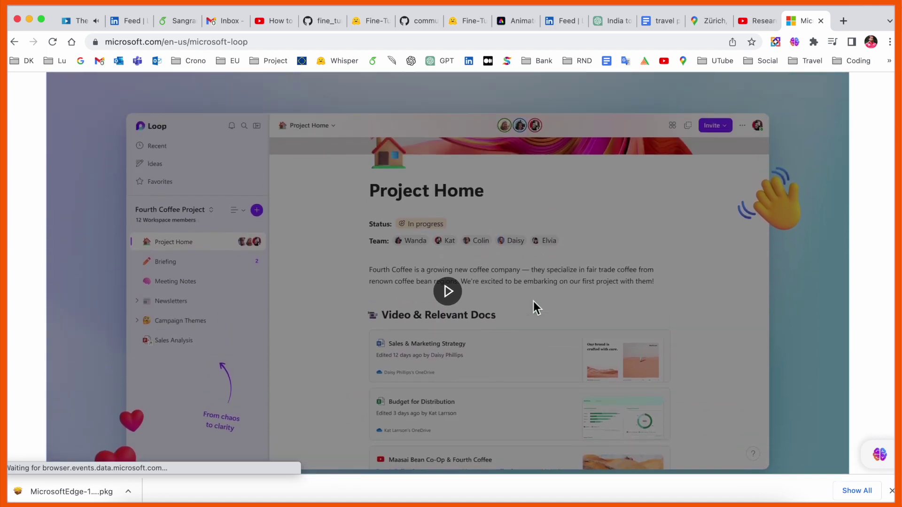
scroll(420, 306, "down", 1)
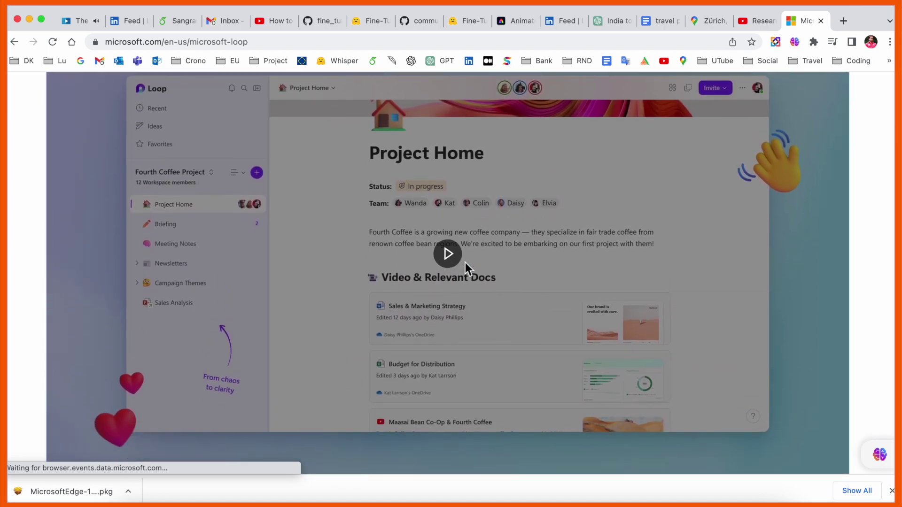
scroll(359, 263, "down", 6)
scroll(359, 263, "down", 4)
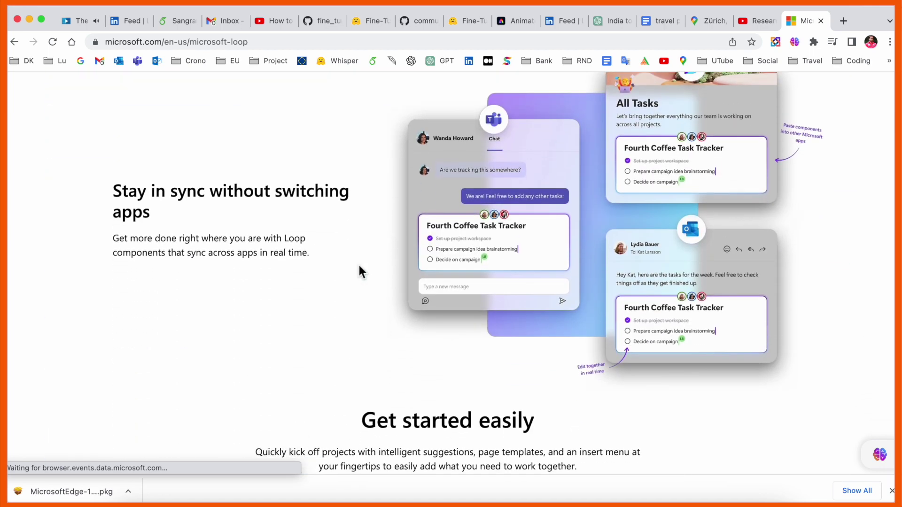
scroll(359, 263, "down", 5)
scroll(358, 263, "down", 2)
scroll(358, 263, "down", 3)
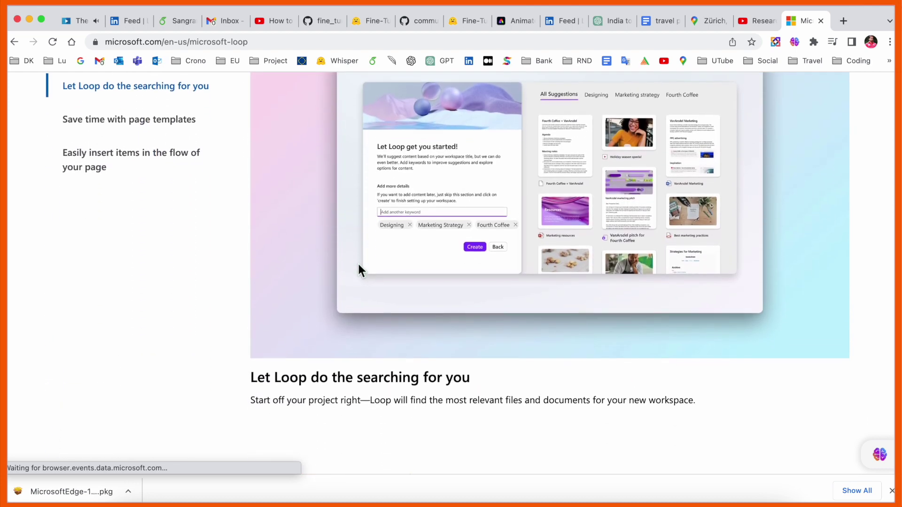
scroll(358, 263, "up", 4)
scroll(358, 262, "up", 15)
scroll(359, 264, "down", 4)
scroll(359, 264, "down", 1)
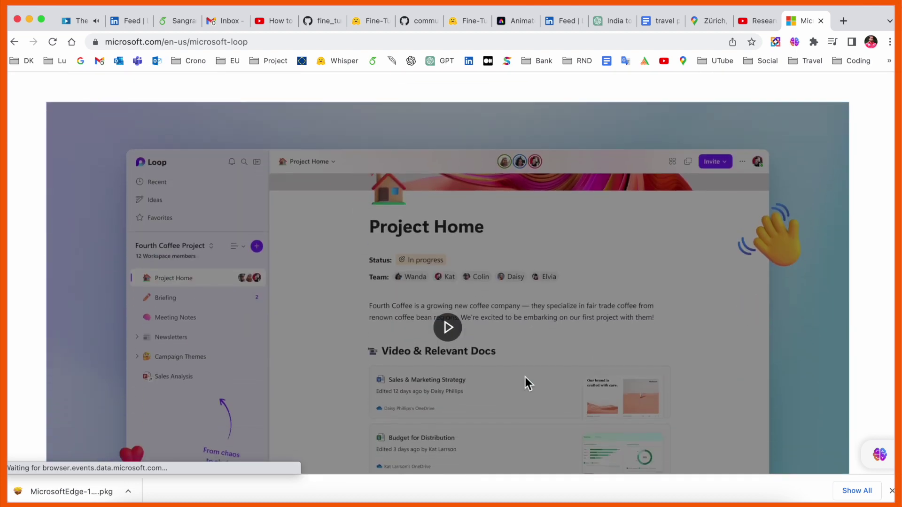
scroll(445, 328, "down", 1)
scroll(444, 292, "up", 6)
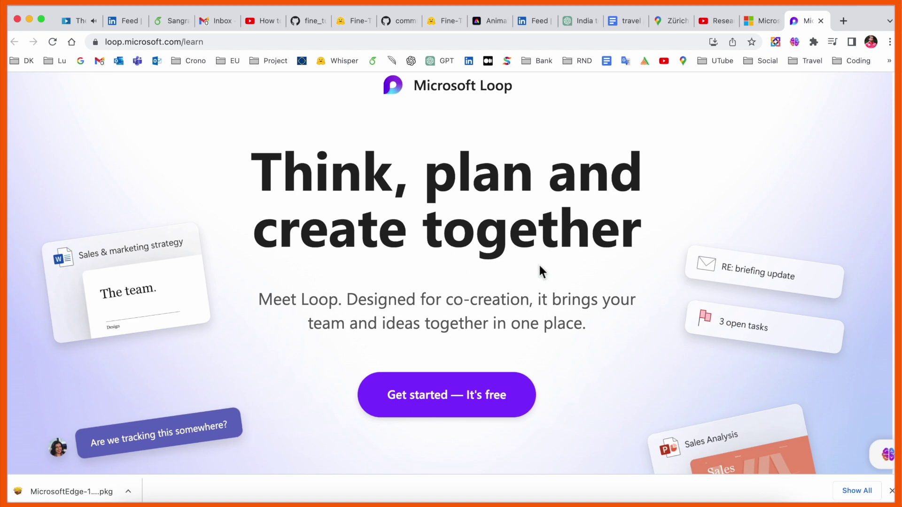
scroll(538, 263, "down", 3)
scroll(538, 263, "up", 6)
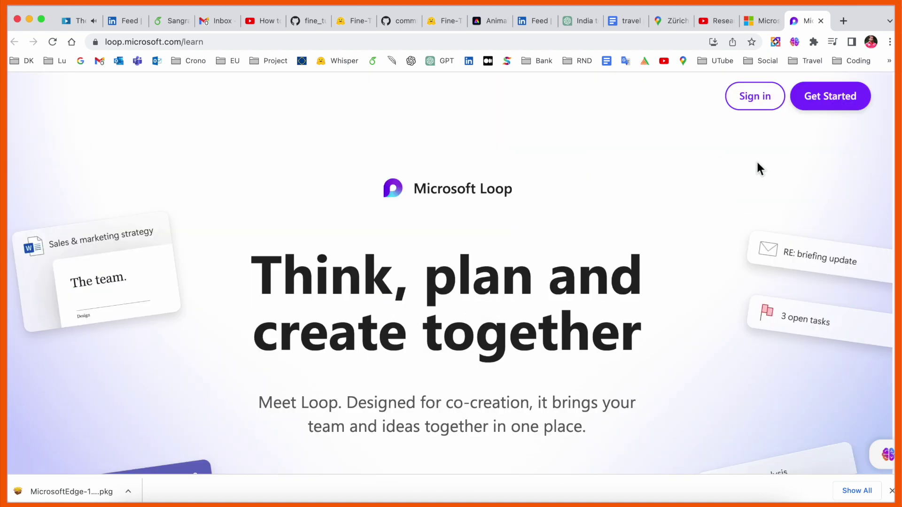
Sign in to Loop with the saved account email and password, then open Getting Started
left_click(755, 96)
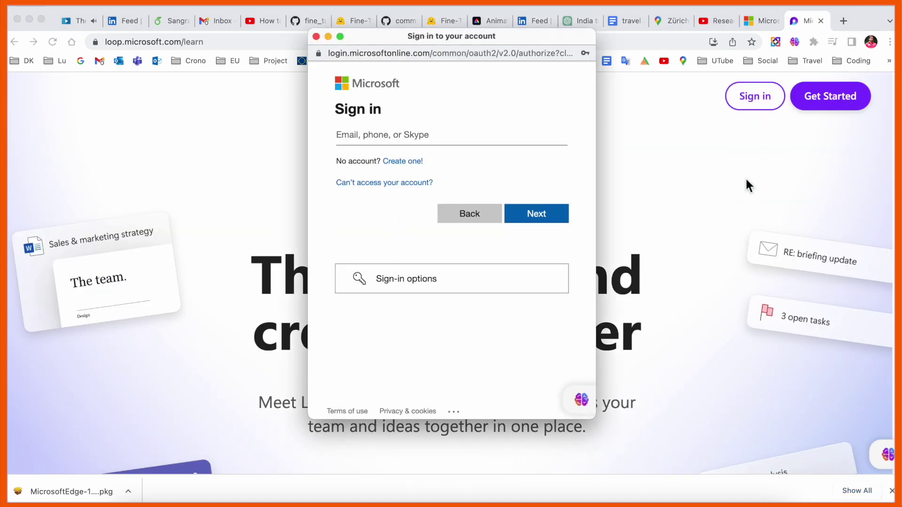
left_click(423, 135)
type("bsa")
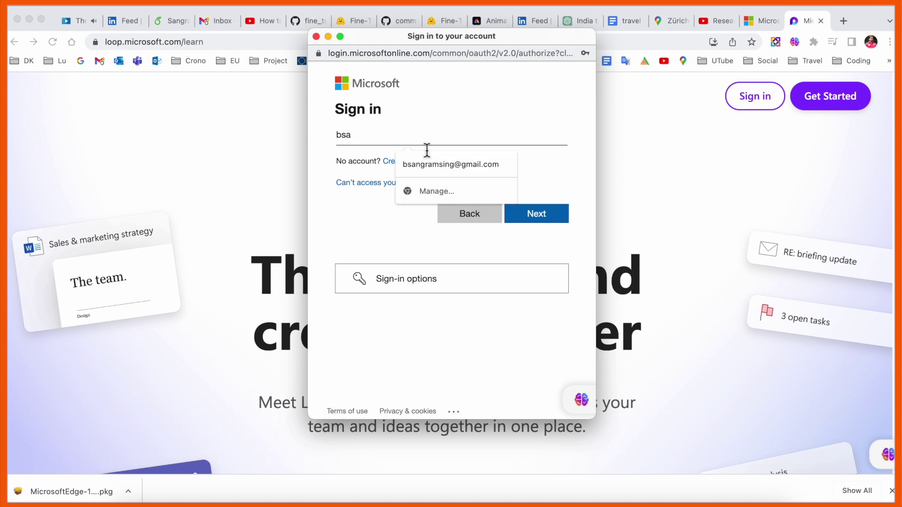
left_click(451, 165)
left_click(536, 214)
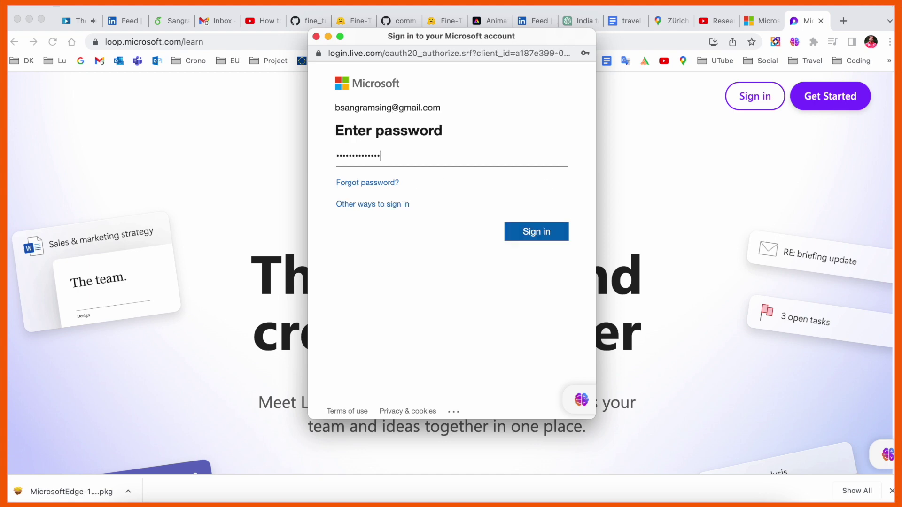
left_click(537, 232)
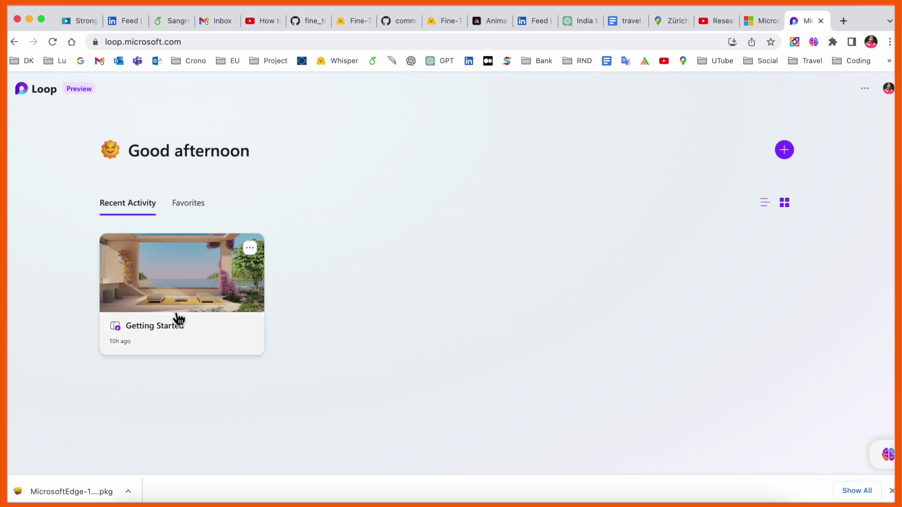
left_click(178, 310)
scroll(394, 232, "down", 3)
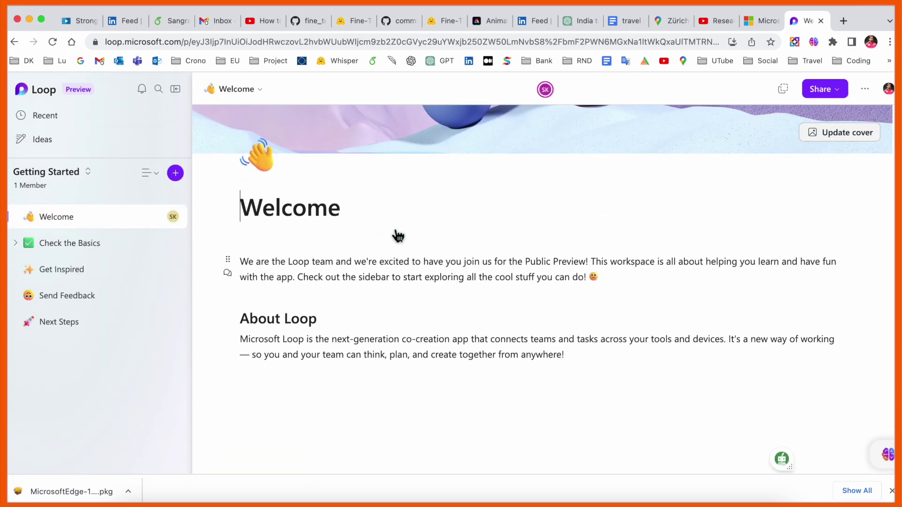
scroll(394, 233, "down", 2)
scroll(395, 233, "up", 5)
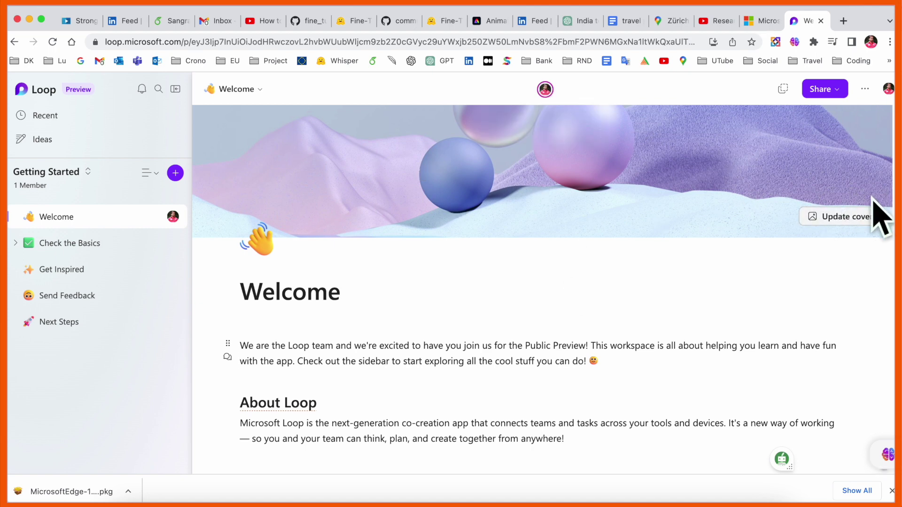
Replace the Welcome page cover with an abstract image from the cover gallery
left_click(845, 216)
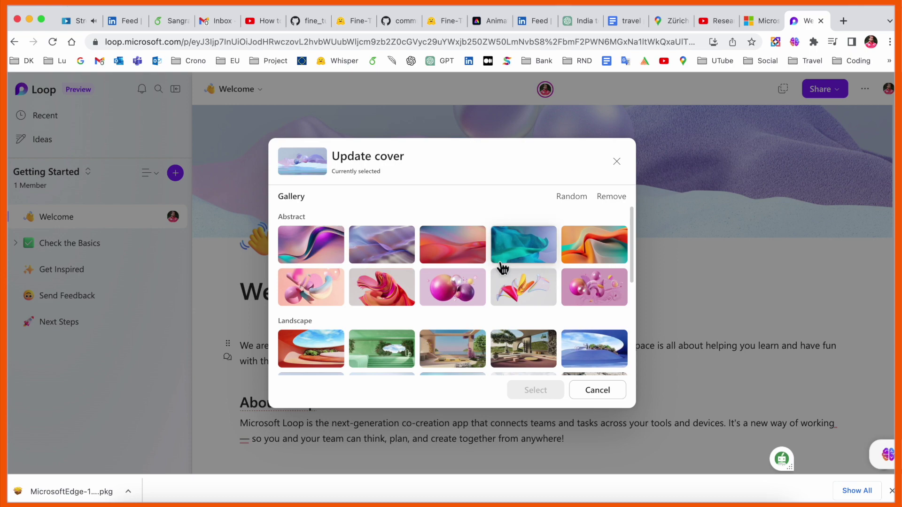
left_click(571, 197)
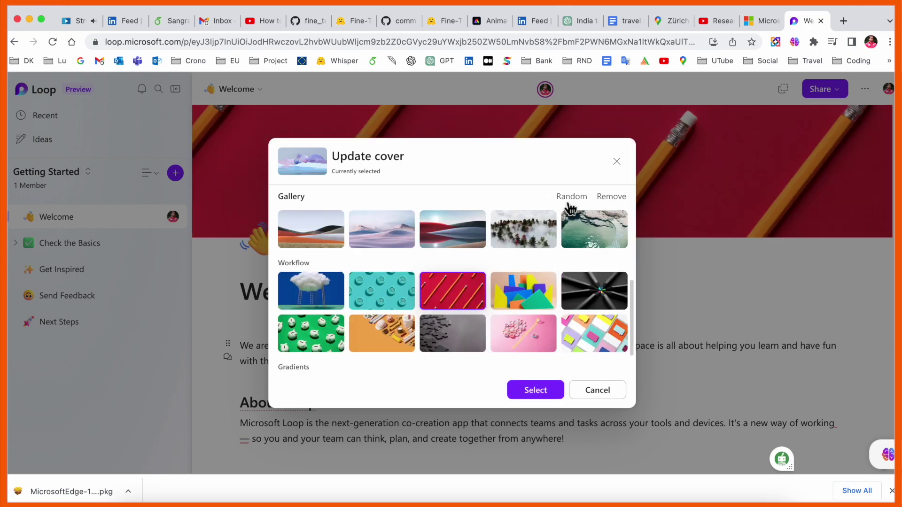
left_click(571, 197)
scroll(520, 343, "down", 3)
key("Escape")
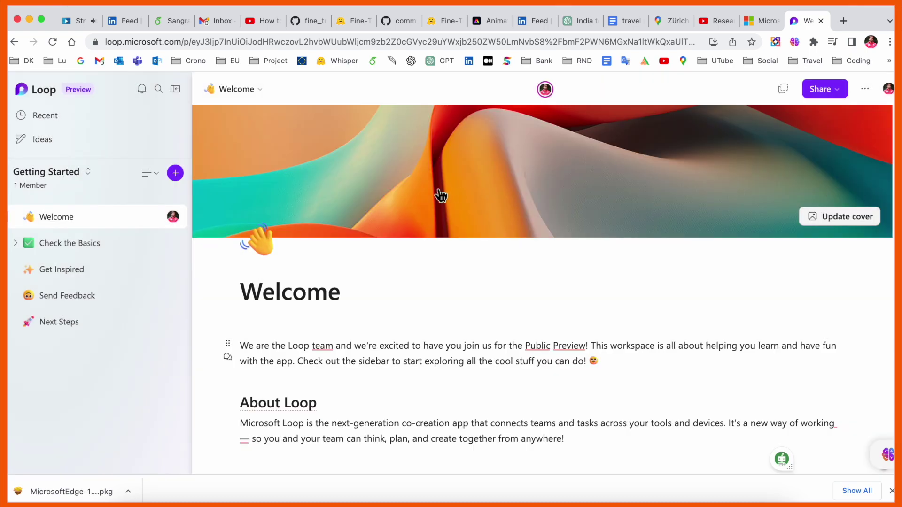
Open the Check the Basics page and select its italic intro sentence
left_click(70, 243)
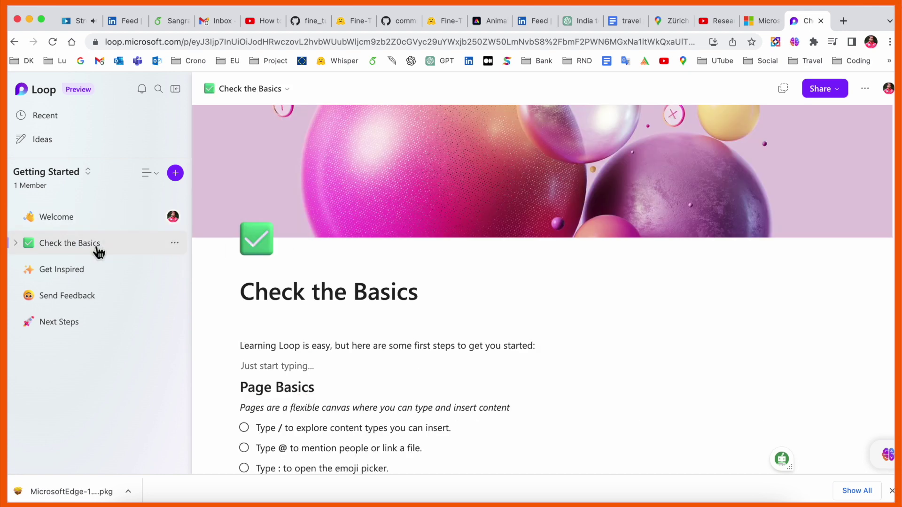
scroll(408, 315, "down", 5)
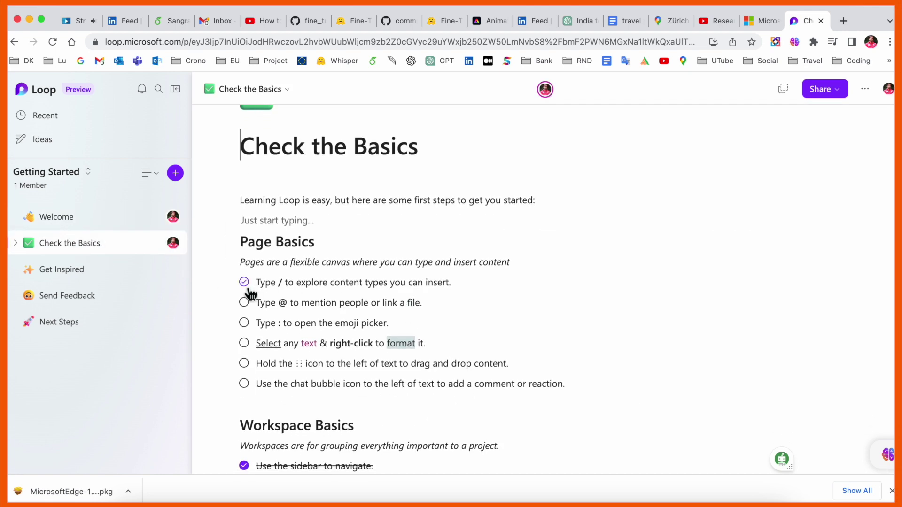
left_click(432, 262)
key("super+a")
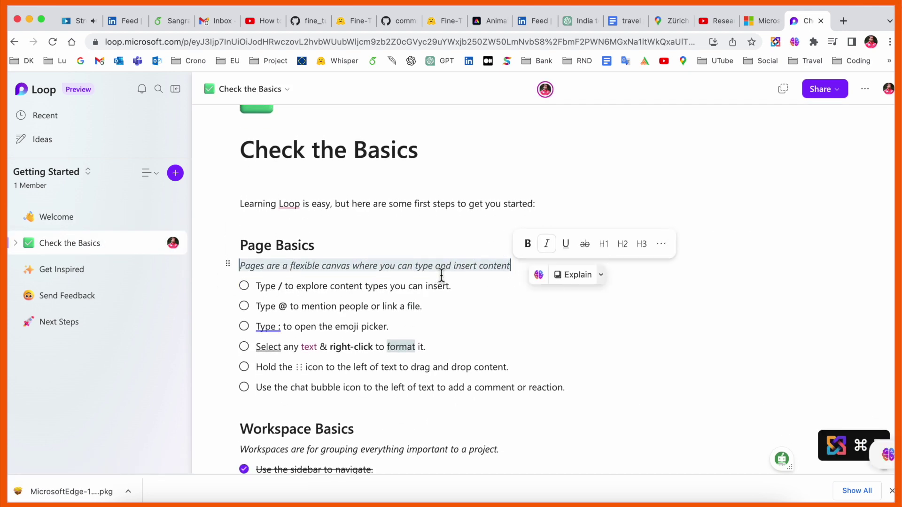
Browse the Get Inspired ideas table, then bring up the page's sharing options
left_click(439, 278)
key("ctrl+alt+Down")
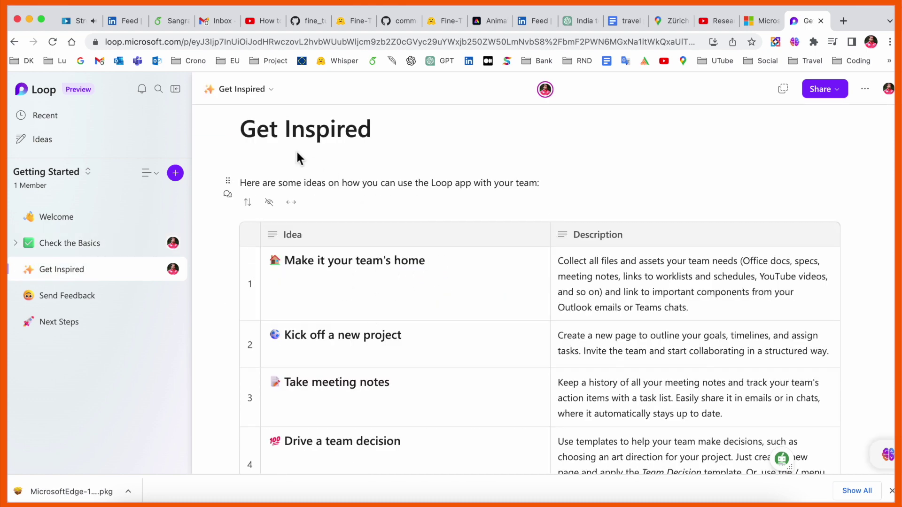
scroll(497, 226, "down", 5)
scroll(497, 225, "up", 4)
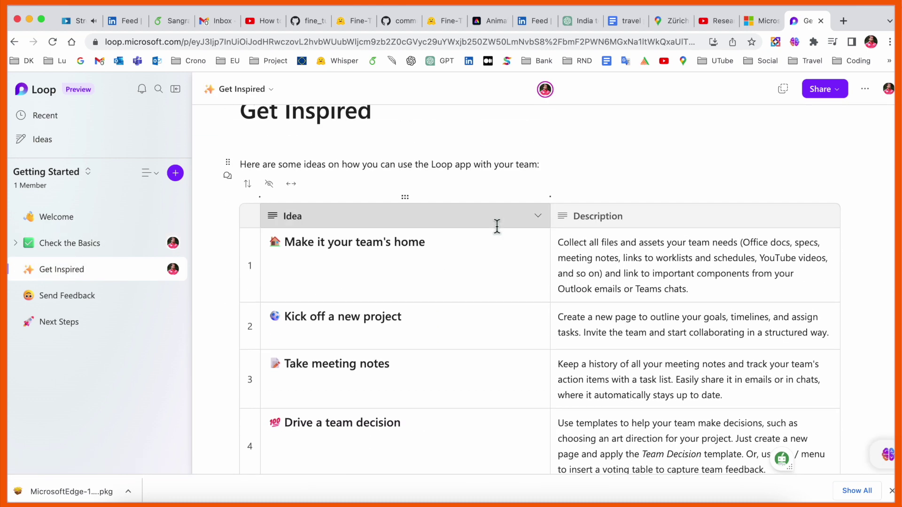
left_click(329, 265)
left_click(694, 261)
left_click(423, 332)
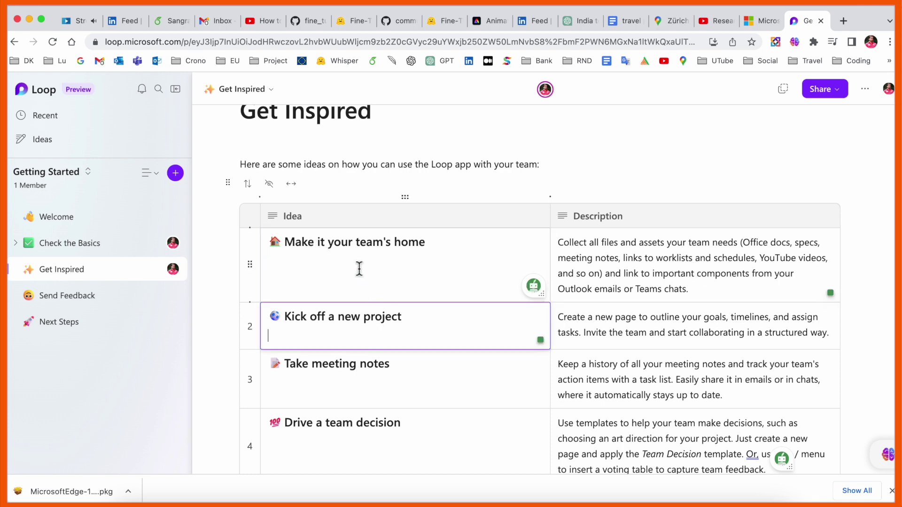
key("ctrl+minus")
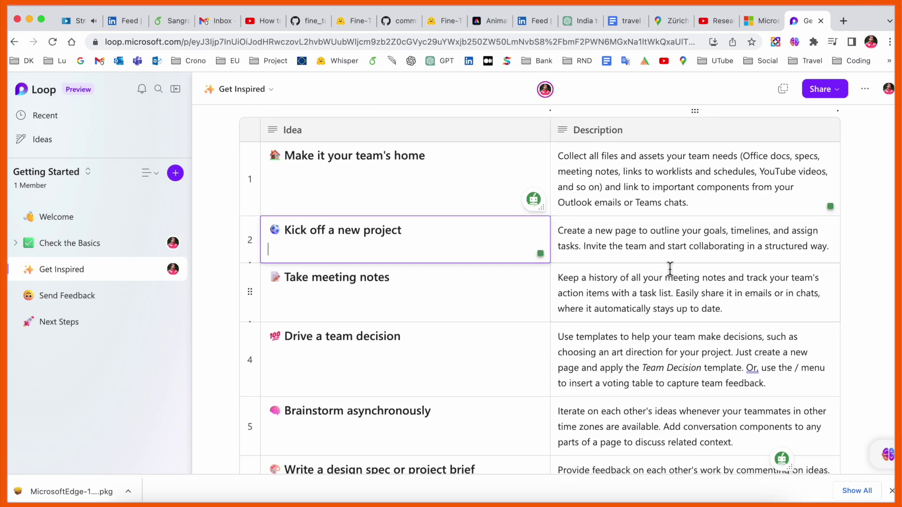
scroll(639, 330, "down", 5)
key("ctrl+plus")
scroll(809, 111, "up", 10)
left_click(821, 89)
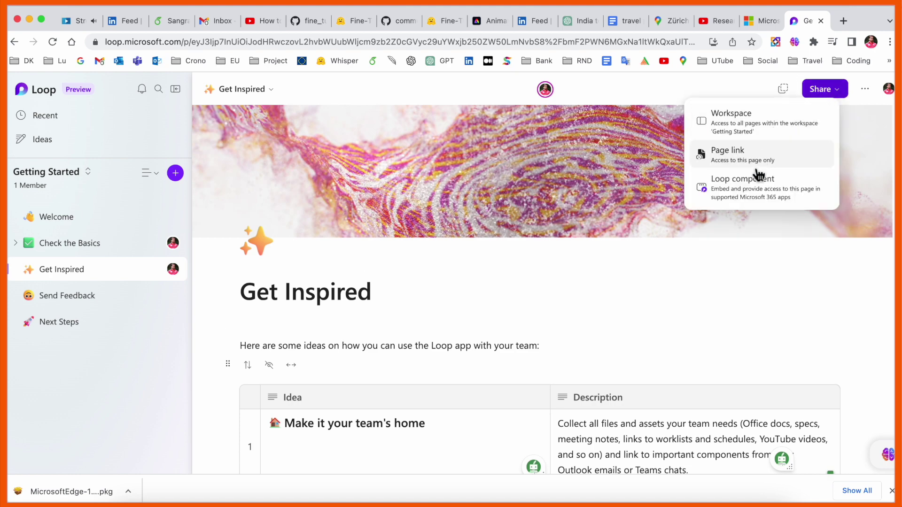
Try inviting an email address to the Getting Started workspace, then close the failed invite
left_click(746, 126)
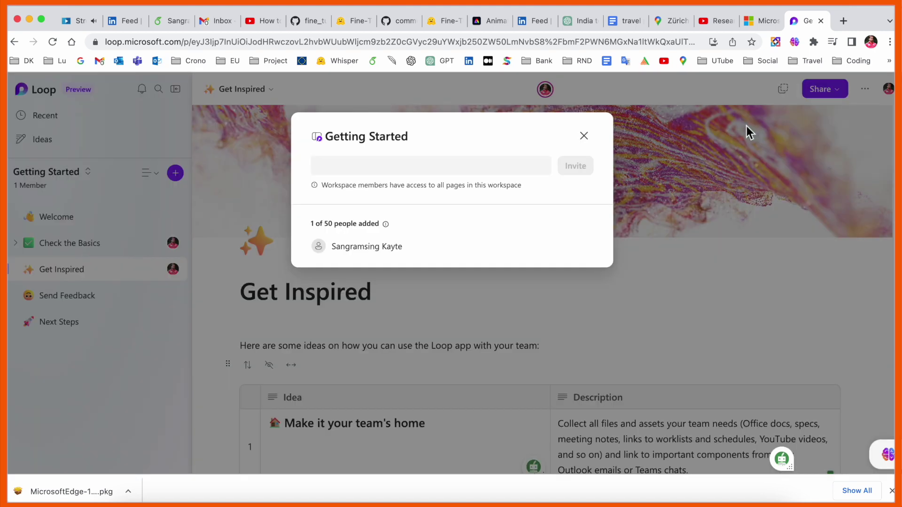
left_click(360, 167)
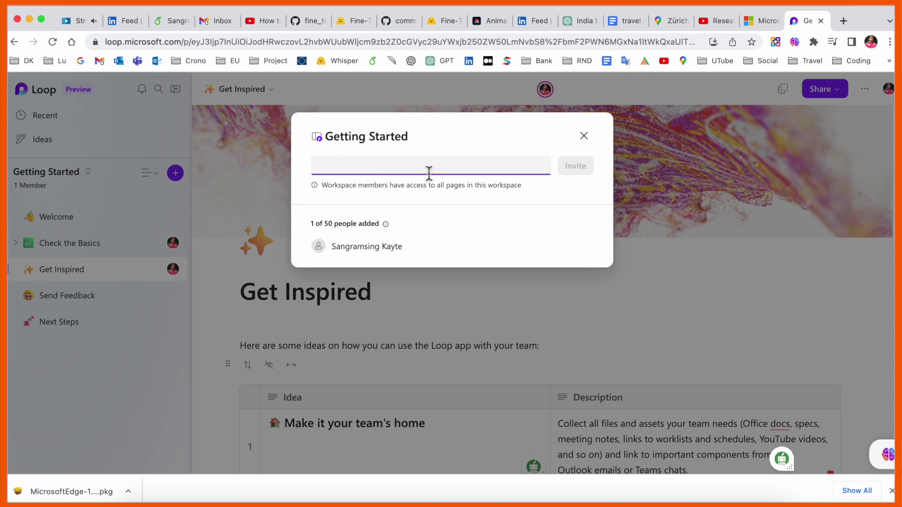
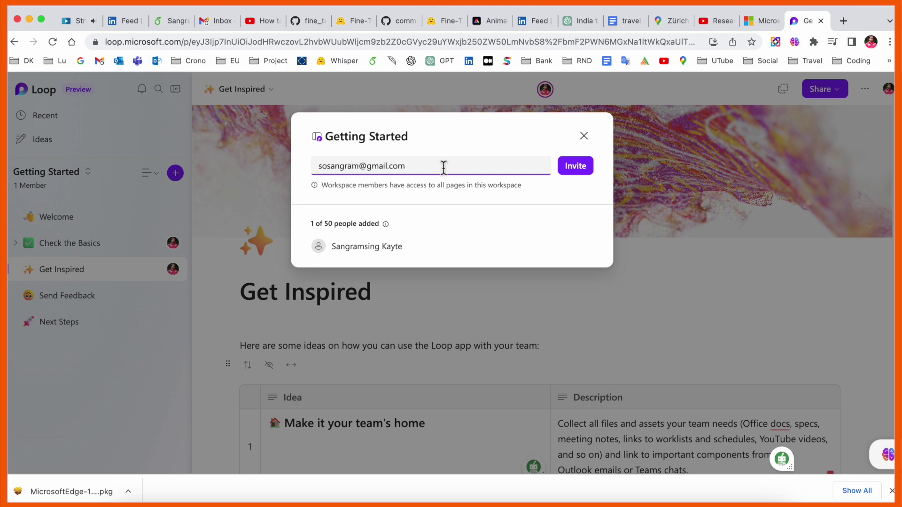
left_click(575, 165)
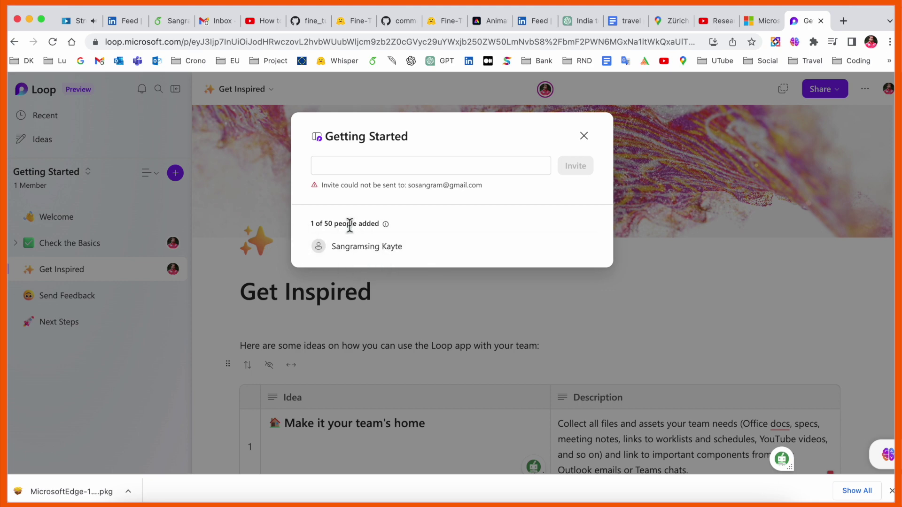
left_click(585, 137)
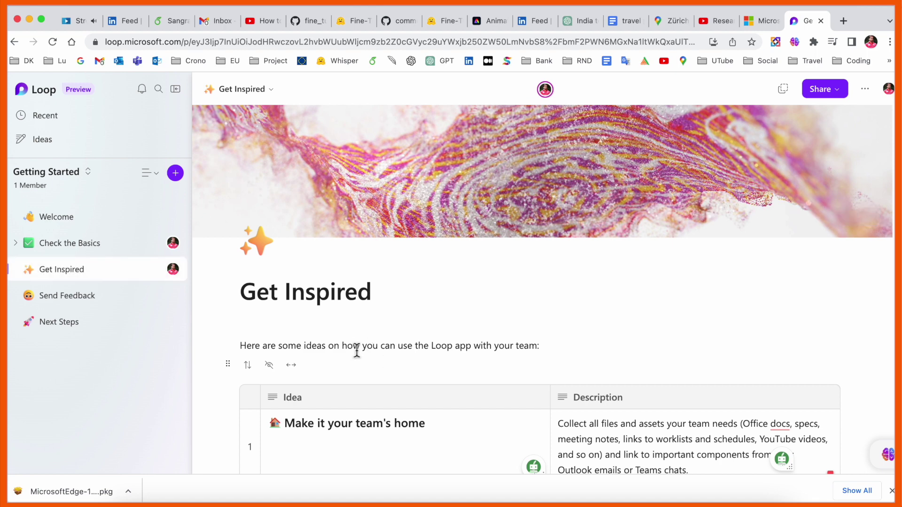
scroll(359, 349, "down", 1)
View the Send Feedback page, then go to the Next Steps page
left_click(67, 295)
scroll(473, 325, "down", 3)
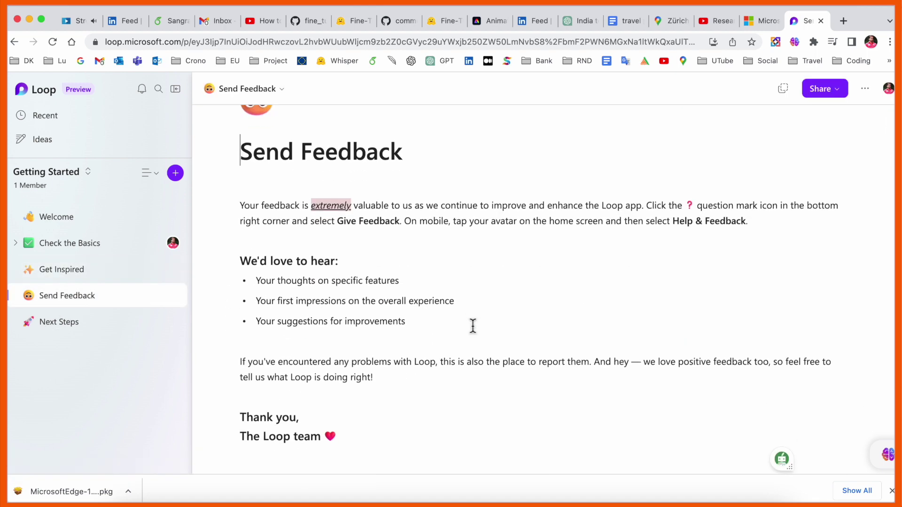
scroll(473, 326, "down", 1)
left_click(58, 322)
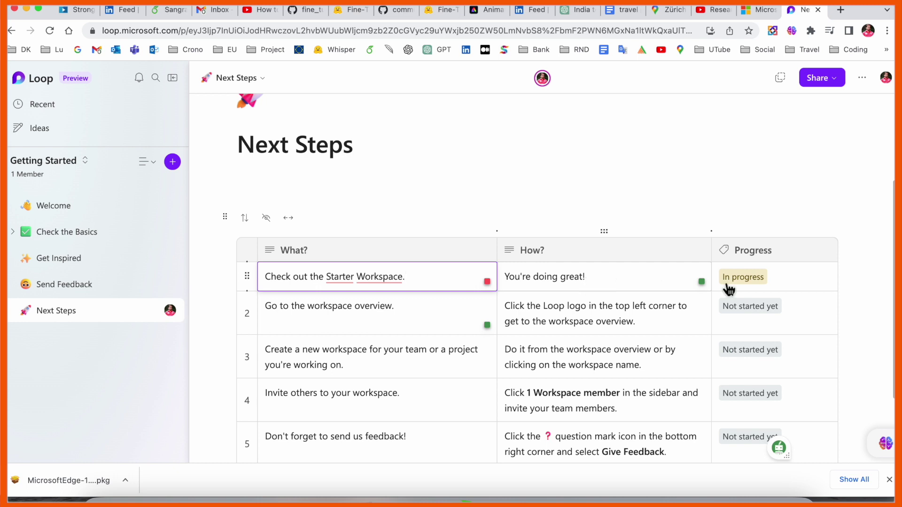
scroll(783, 283, "down", 1)
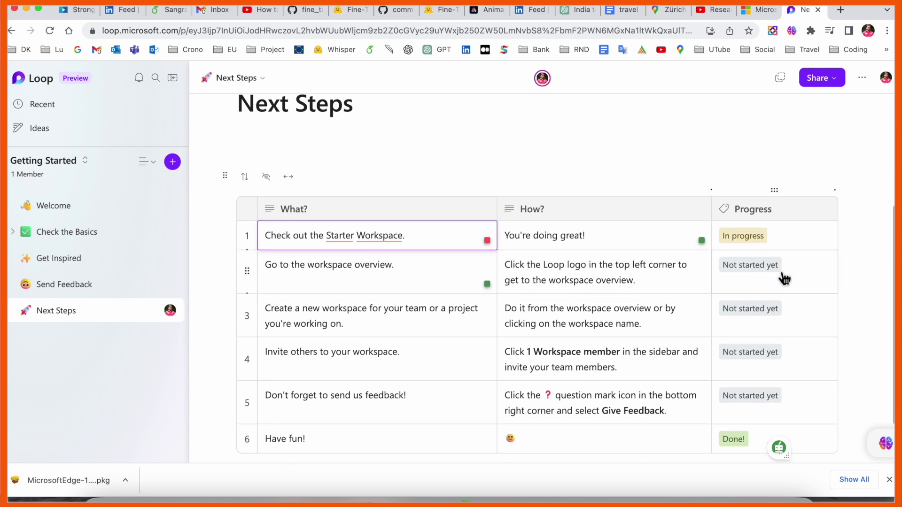
left_click(328, 292)
left_click(553, 278)
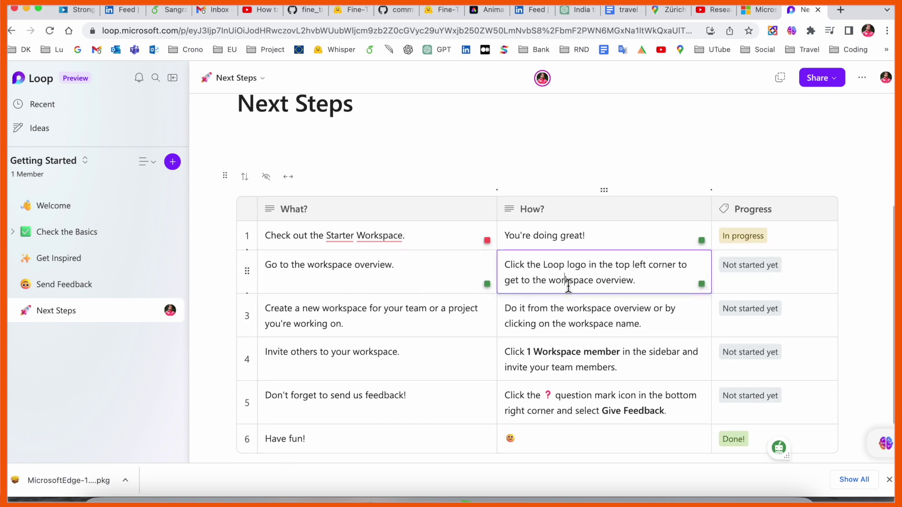
left_click(749, 266)
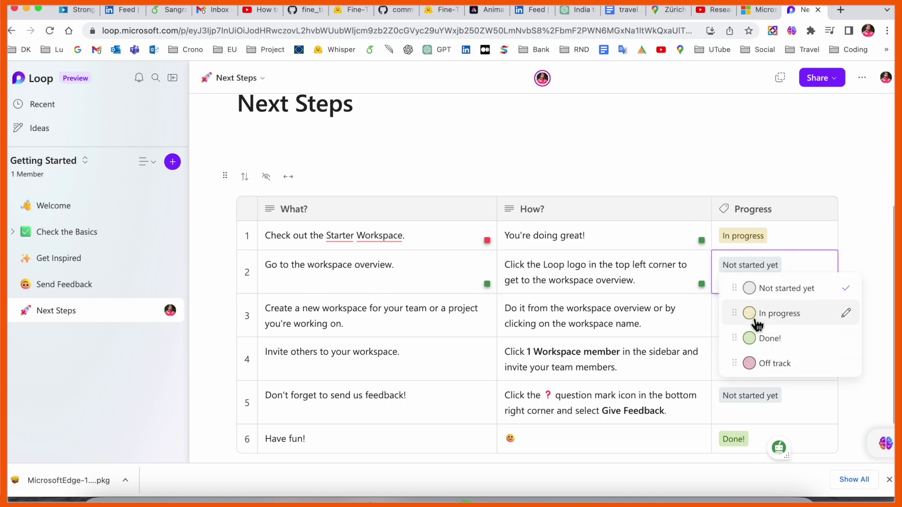
left_click(769, 338)
left_click(733, 265)
left_click(774, 363)
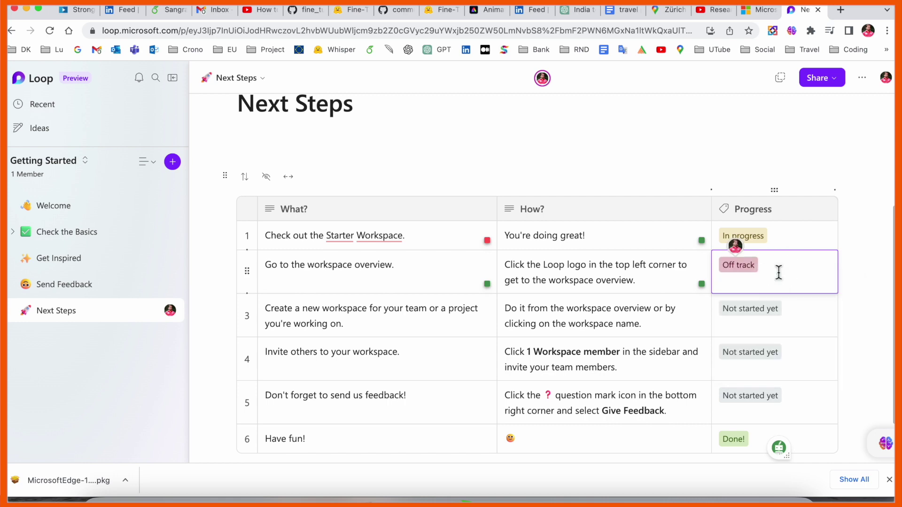
left_click(739, 265)
left_click(760, 315)
left_click(775, 274)
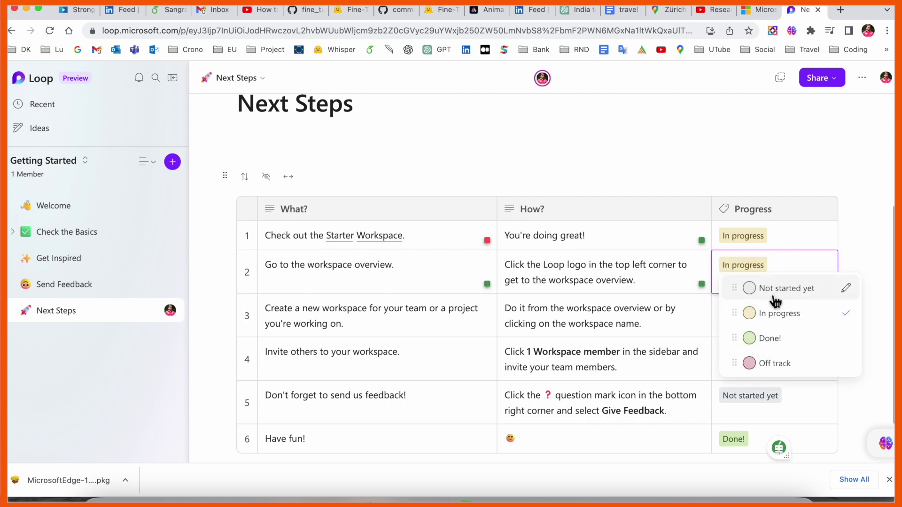
left_click(768, 294)
scroll(755, 294, "down", 2)
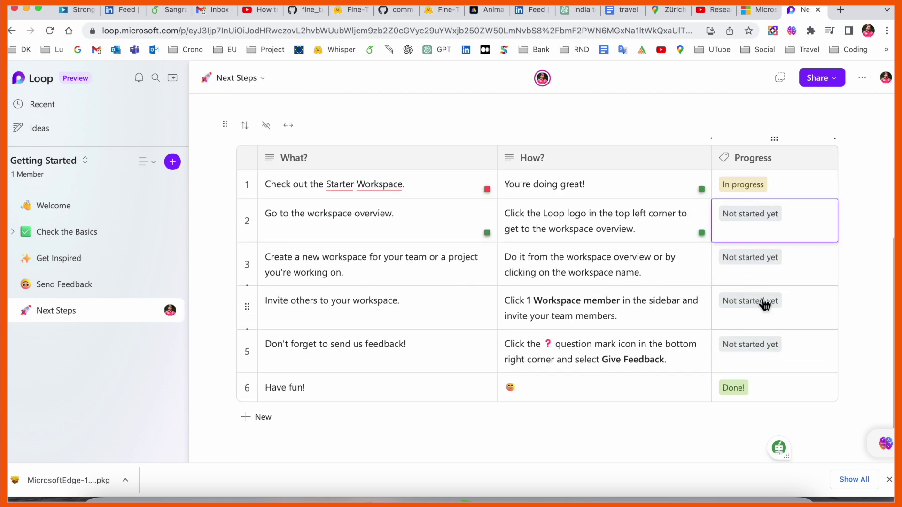
scroll(765, 303, "up", 5)
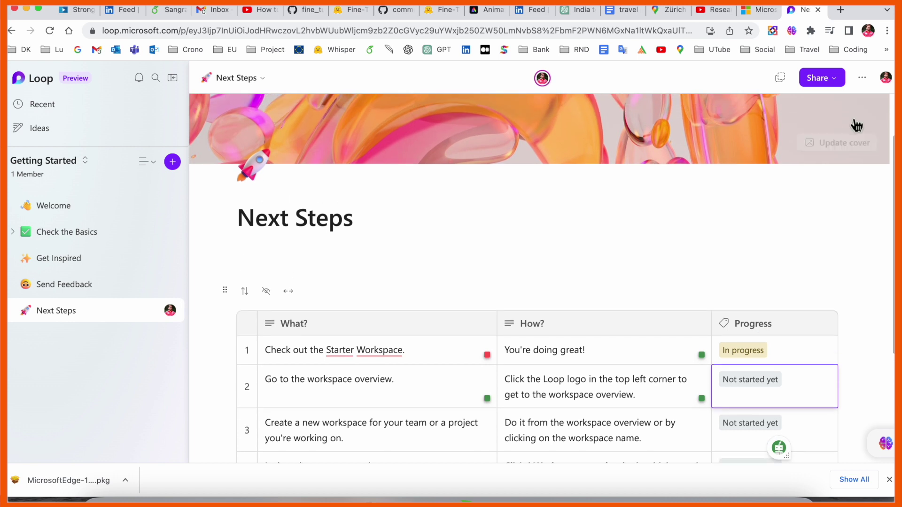
left_click(835, 79)
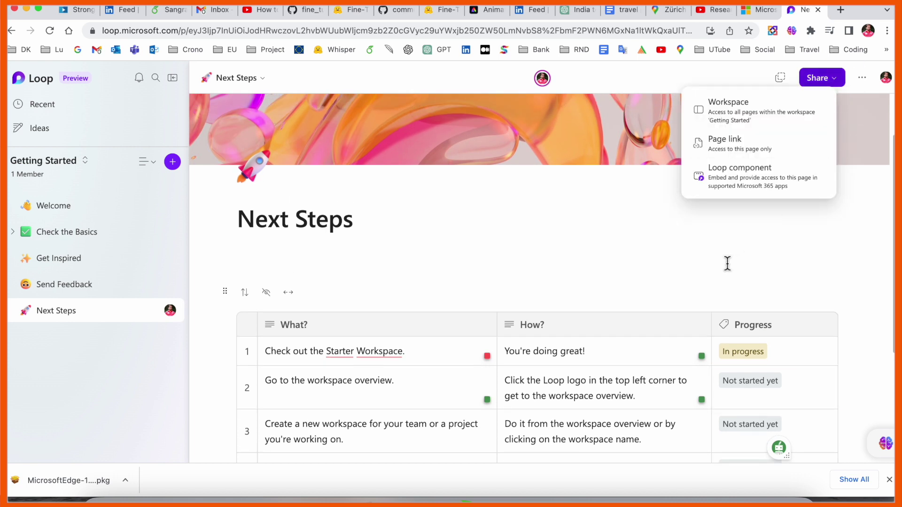
left_click(861, 75)
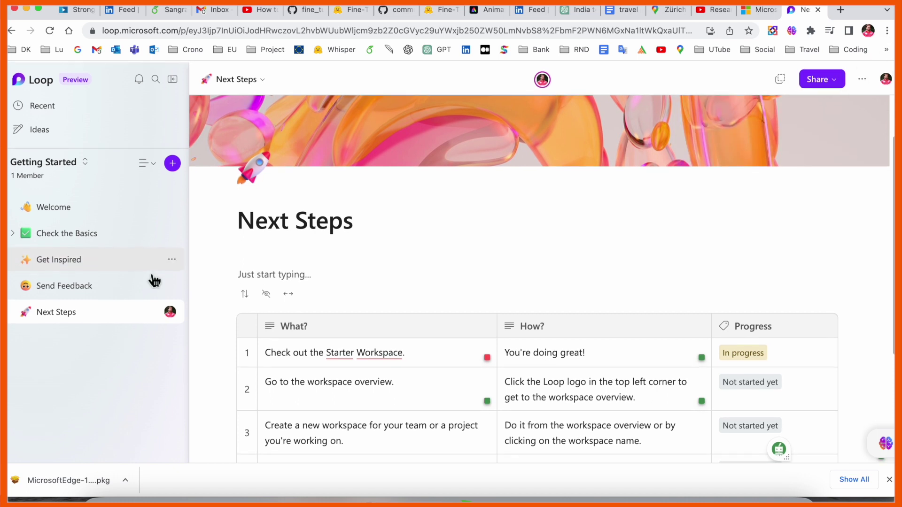
left_click(39, 129)
Create a Speech Project page in Ideas with a starter line and thumbs-up and surprised reactions
left_click(174, 129)
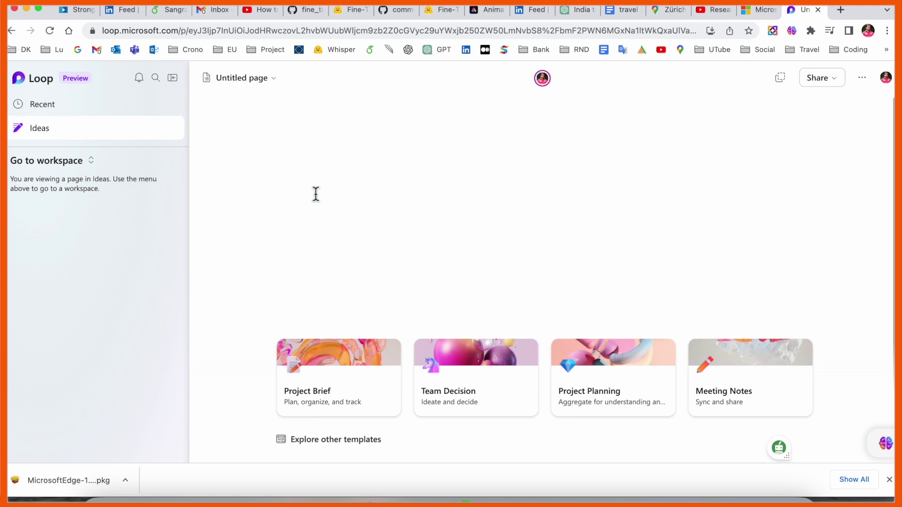
type("Speech Project")
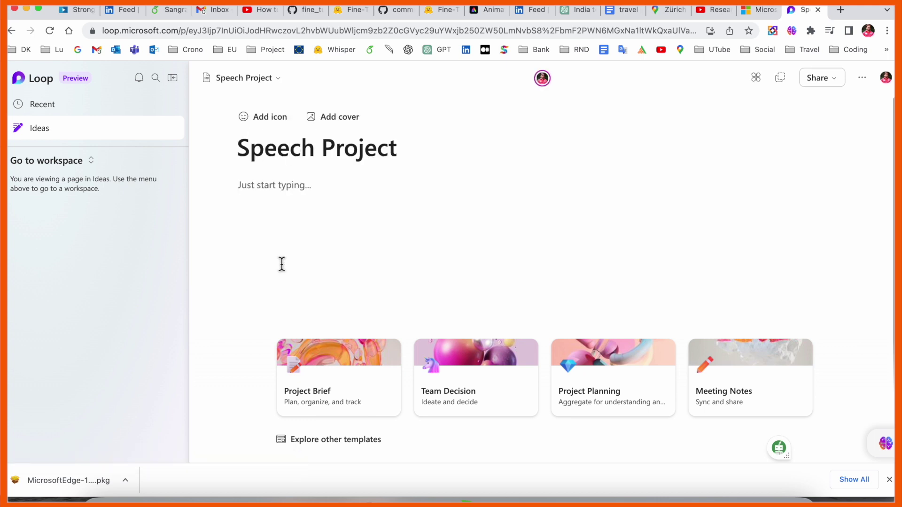
left_click(285, 262)
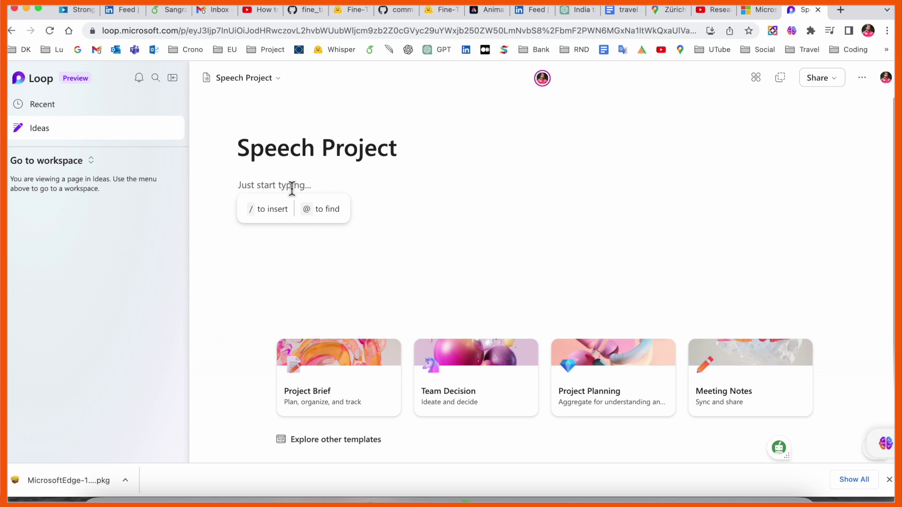
type("I just starting on this project")
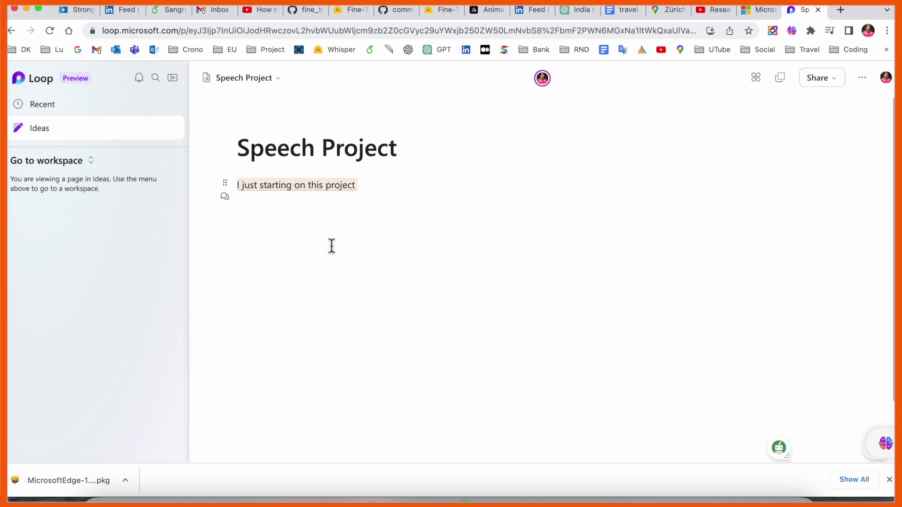
left_click(259, 184)
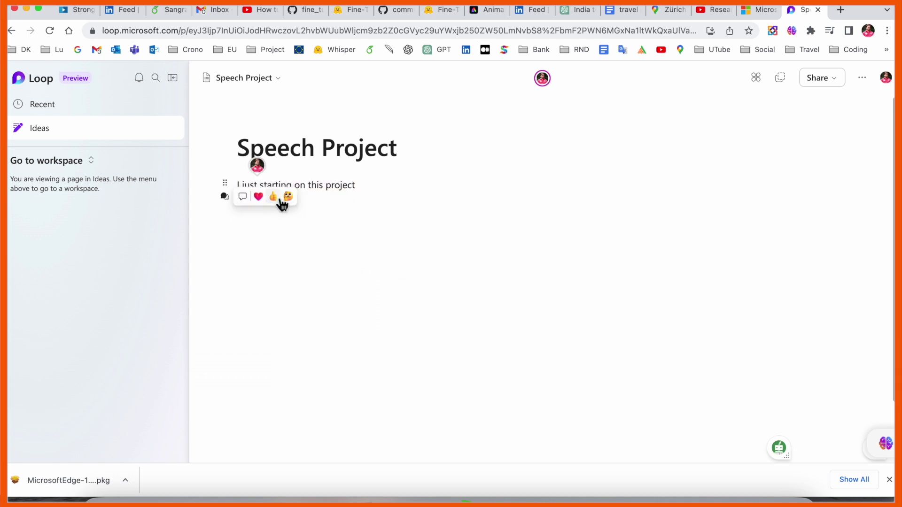
mouse_move(249, 208)
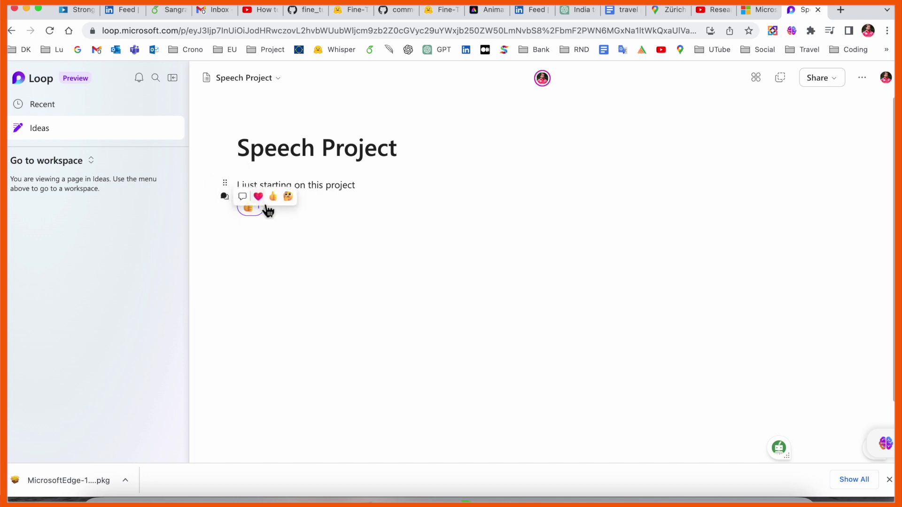
left_click(288, 197)
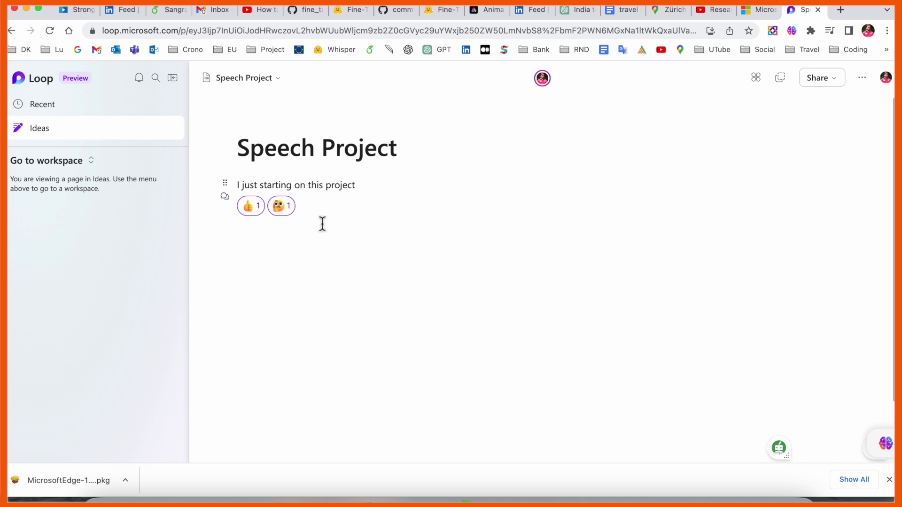
Dismiss the download bar, check the paragraph's reactions, and go to Recent pages
left_click(889, 481)
left_click(225, 197)
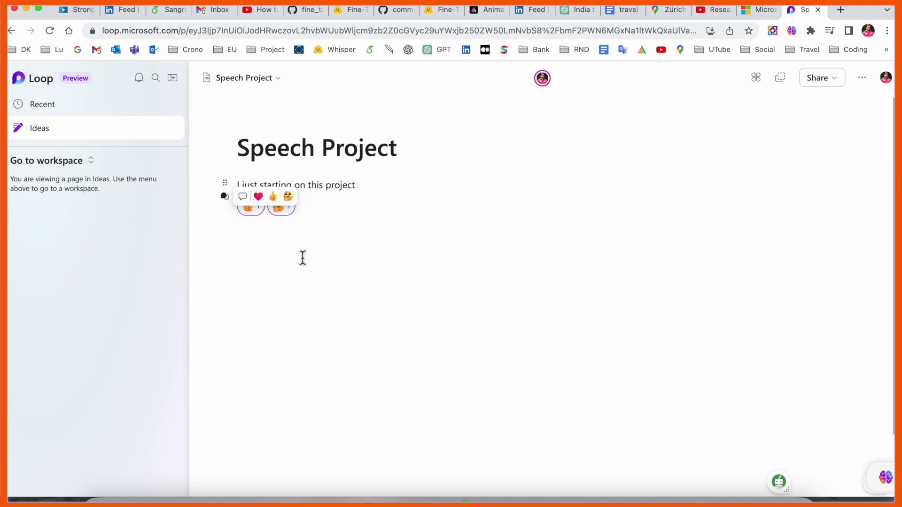
left_click(42, 104)
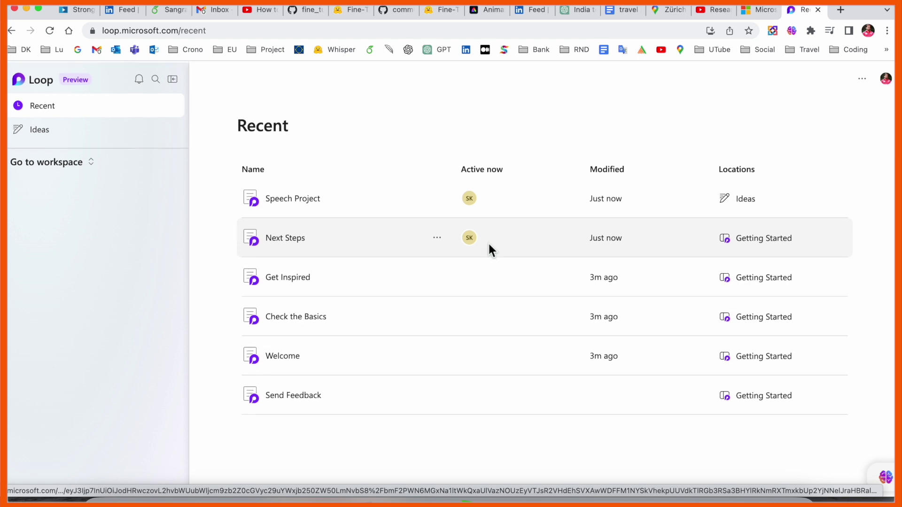
Browse the workspace list, Getting Started, Recent pages and Ideas from the sidebar
left_click(67, 162)
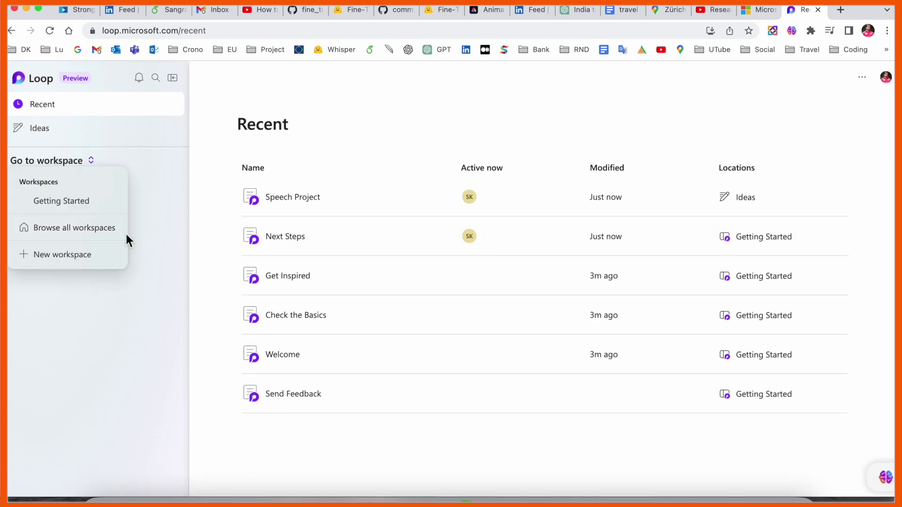
left_click(80, 210)
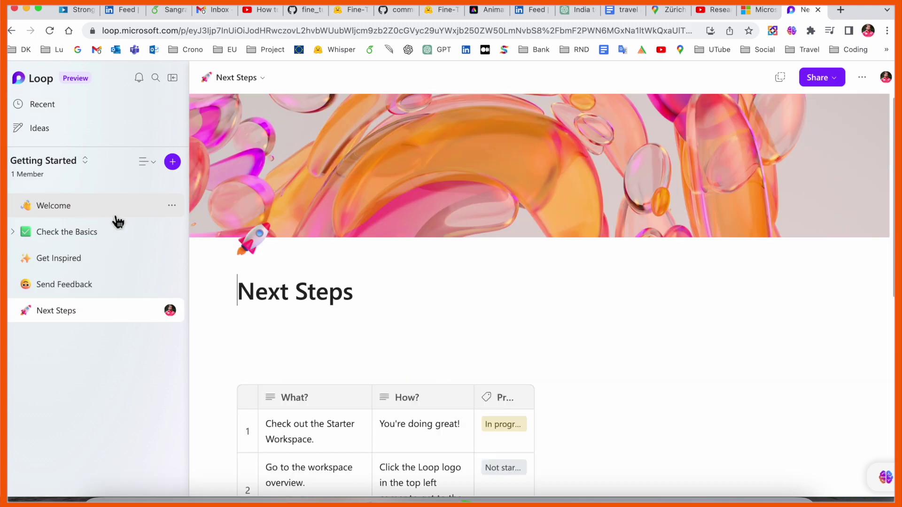
scroll(242, 245, "down", 2)
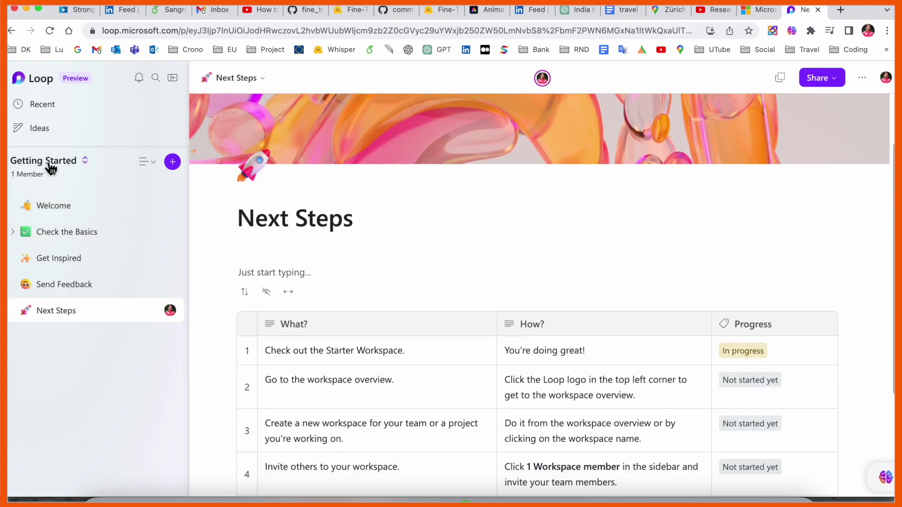
left_click(51, 162)
left_click(42, 104)
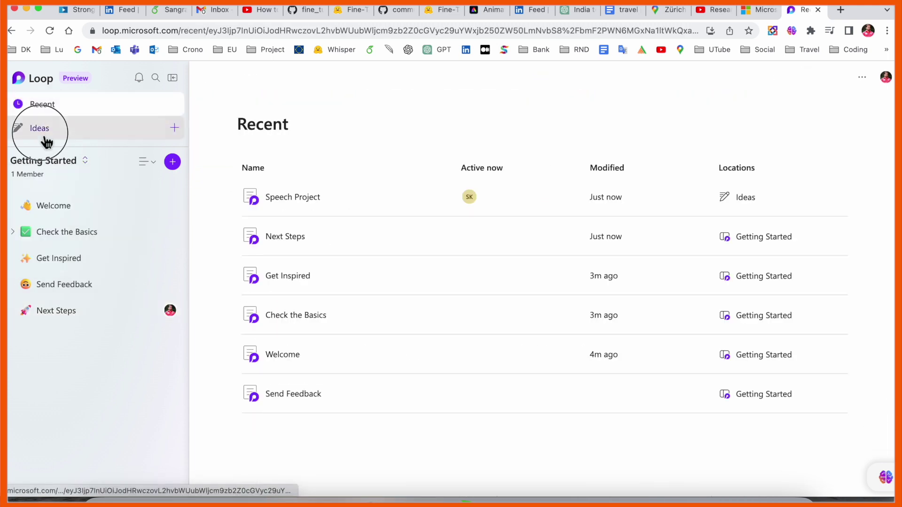
left_click(40, 128)
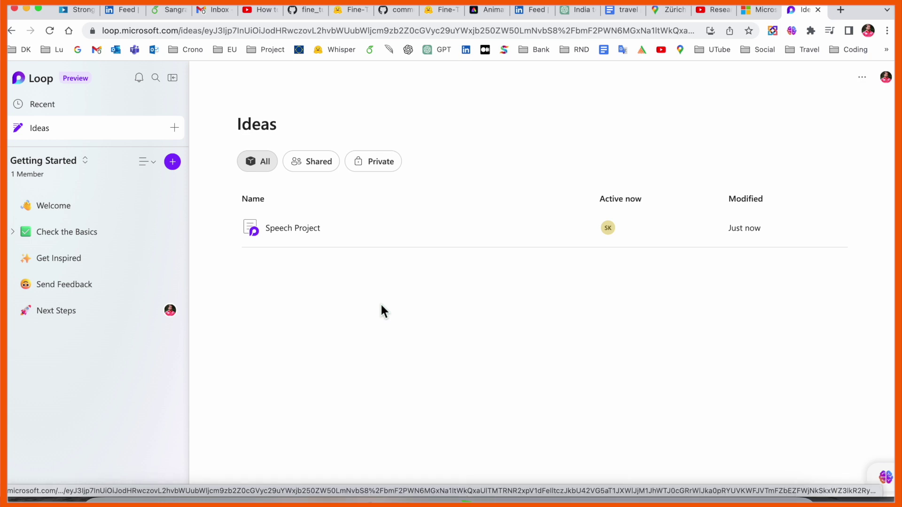
Go to the all-workspaces overview, dismiss What's New, toggle Favorites, and start a workspace
left_click(51, 162)
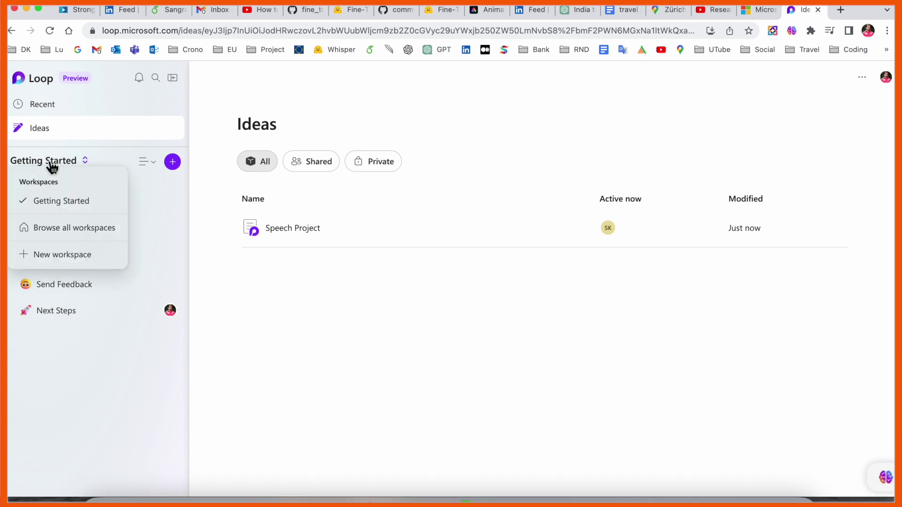
left_click(74, 227)
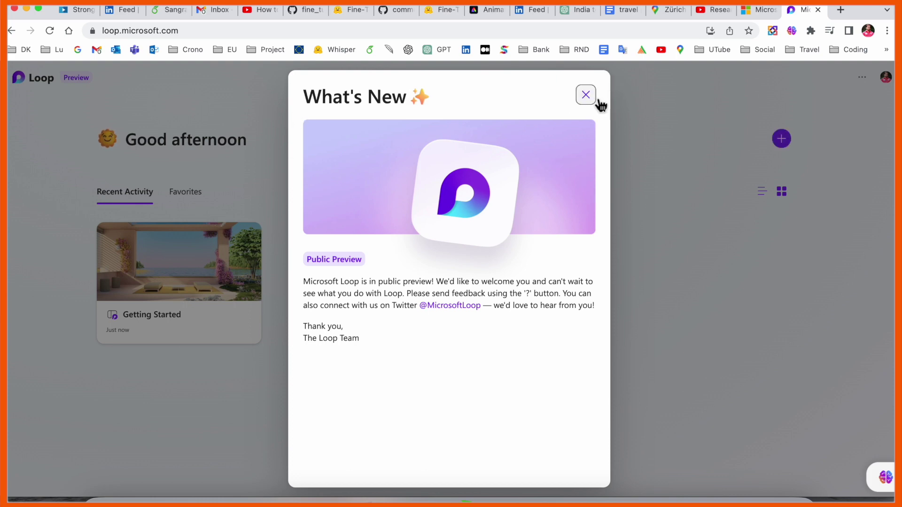
left_click(586, 95)
left_click(185, 192)
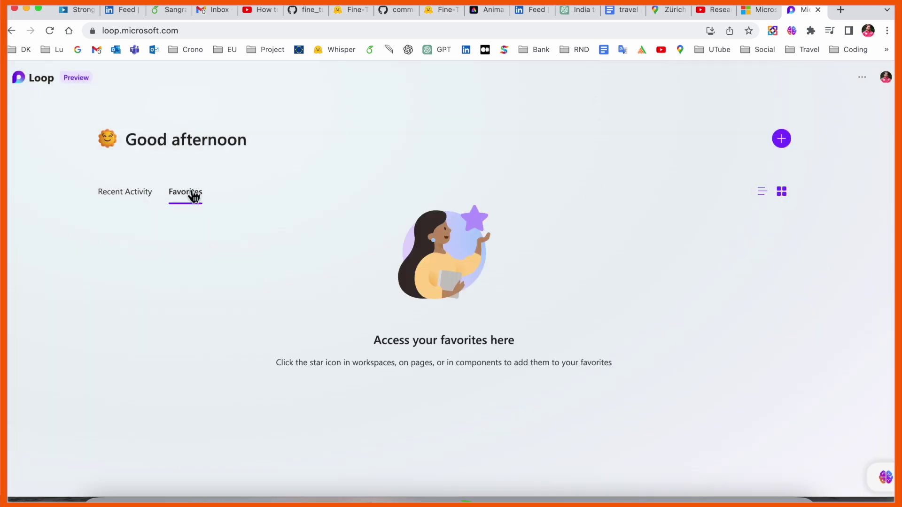
left_click(146, 195)
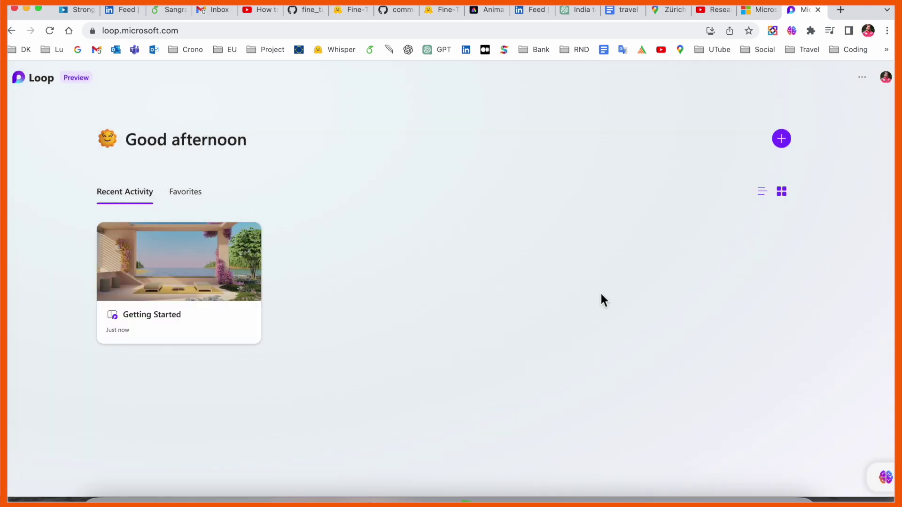
left_click(782, 139)
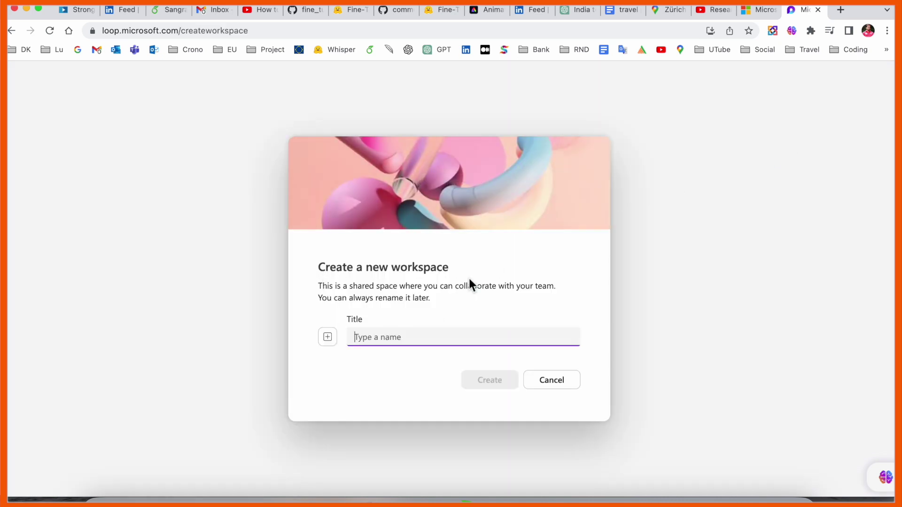
type("SPeec")
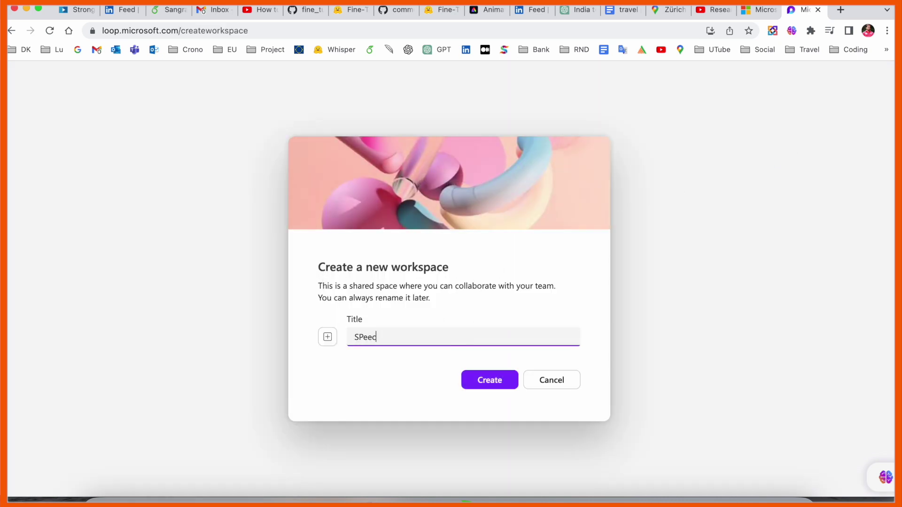
Create the Speech and NLP workspace and title its first page 'Demo page'
left_click(512, 386)
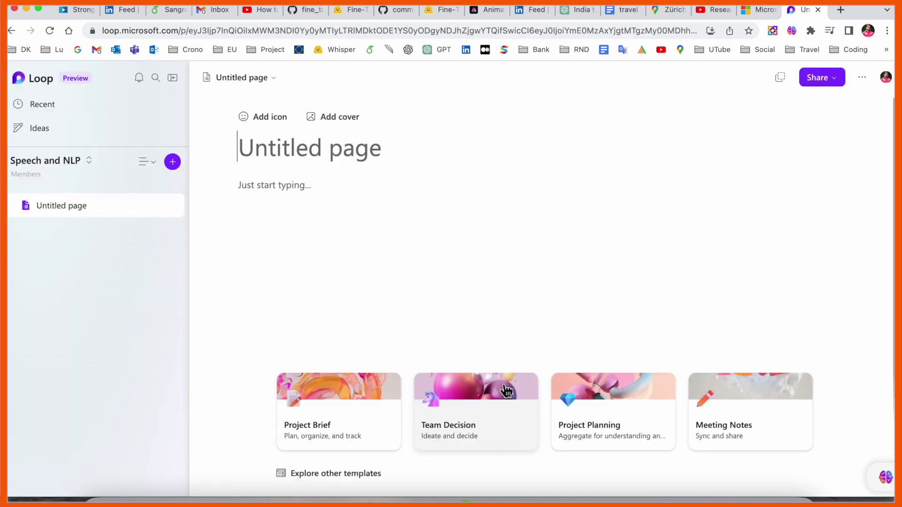
left_click(300, 149)
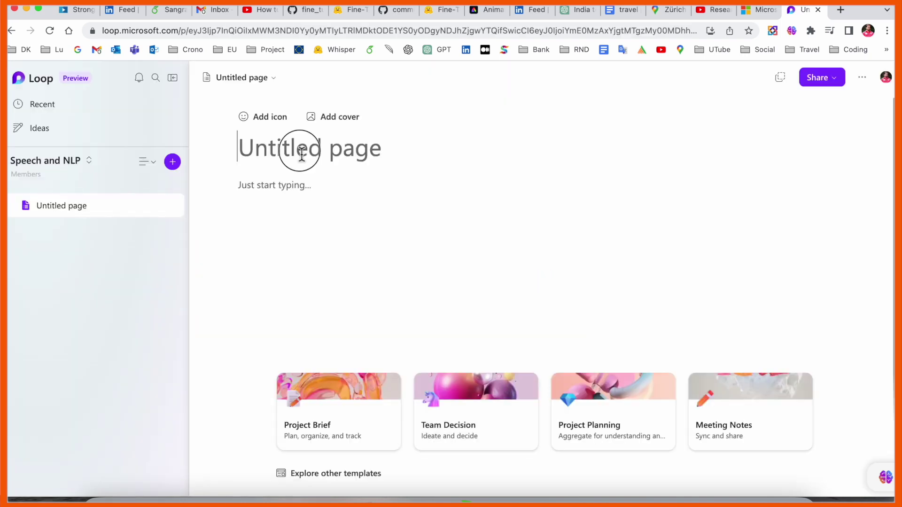
type("Demo page")
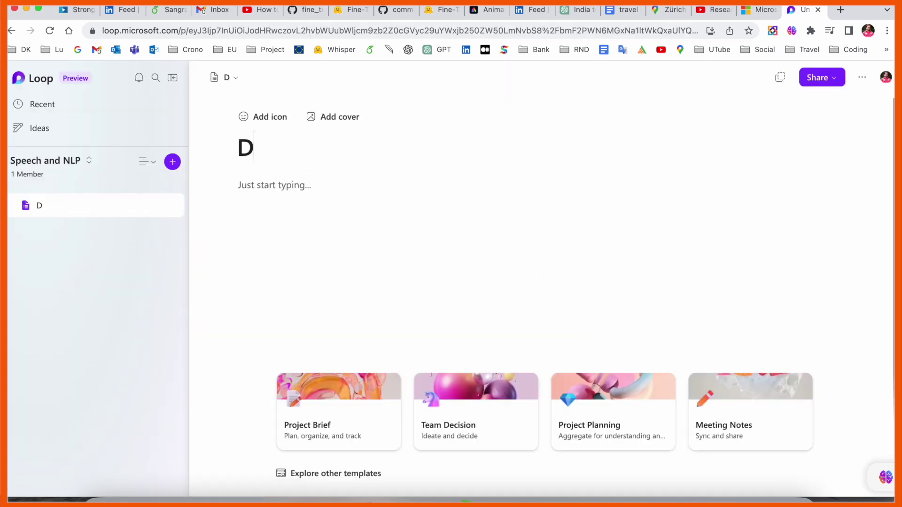
key("Return")
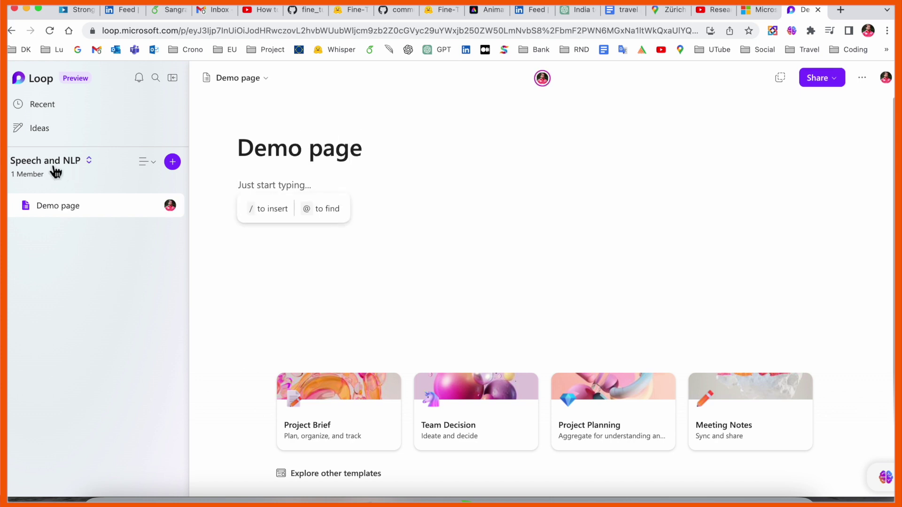
Look through Recent, Ideas and the workspace list, then check notifications
left_click(43, 103)
left_click(106, 129)
left_click(70, 161)
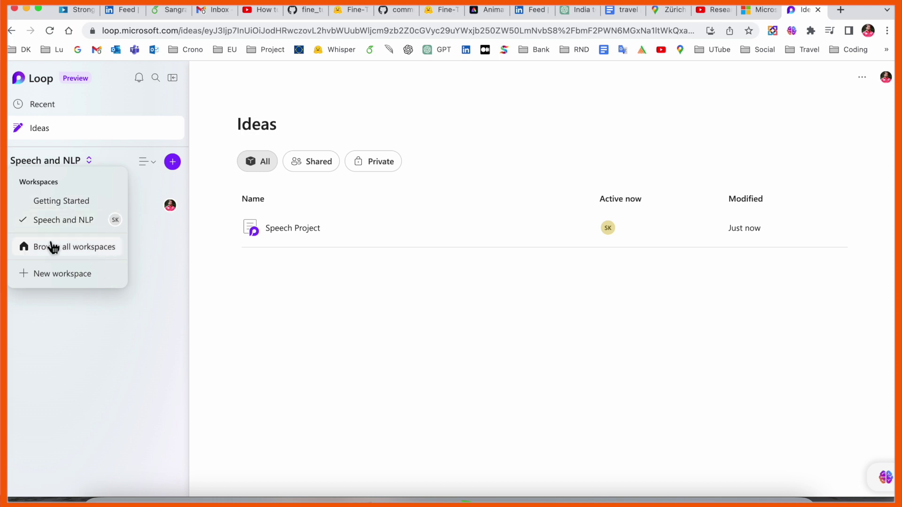
left_click(86, 375)
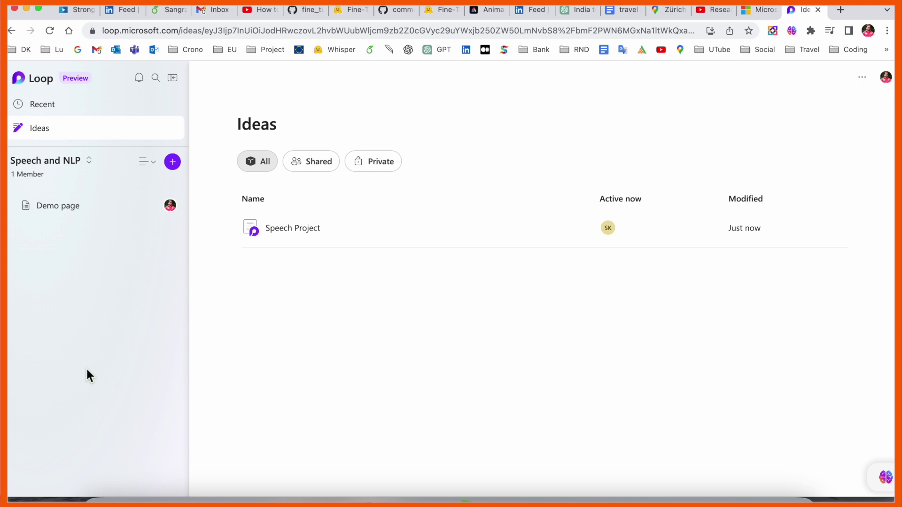
left_click(139, 78)
Switch notifications between Unread and All, then bring up the Loop page search
left_click(87, 128)
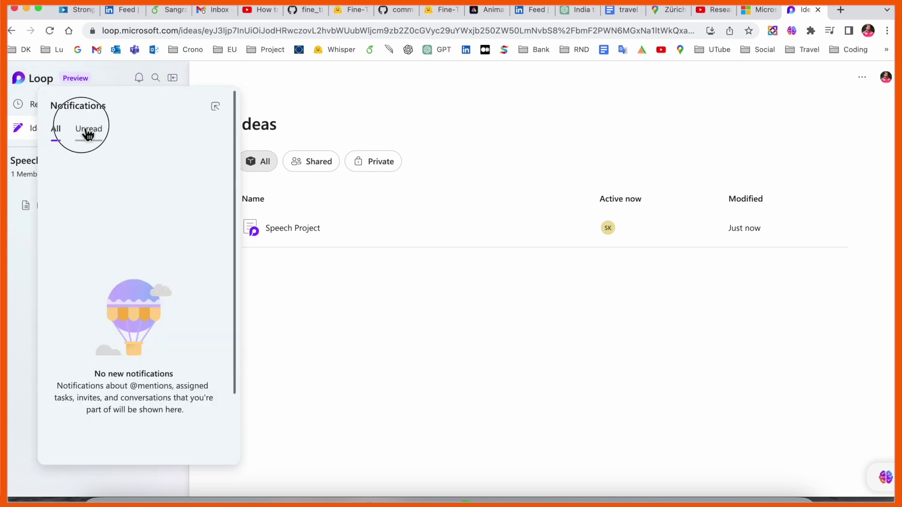
left_click(56, 128)
left_click(89, 130)
left_click(155, 78)
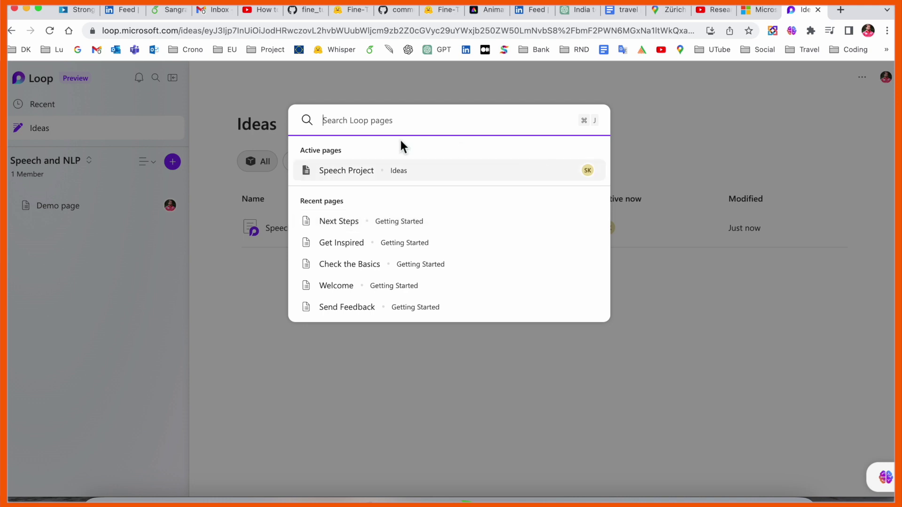
type("speech")
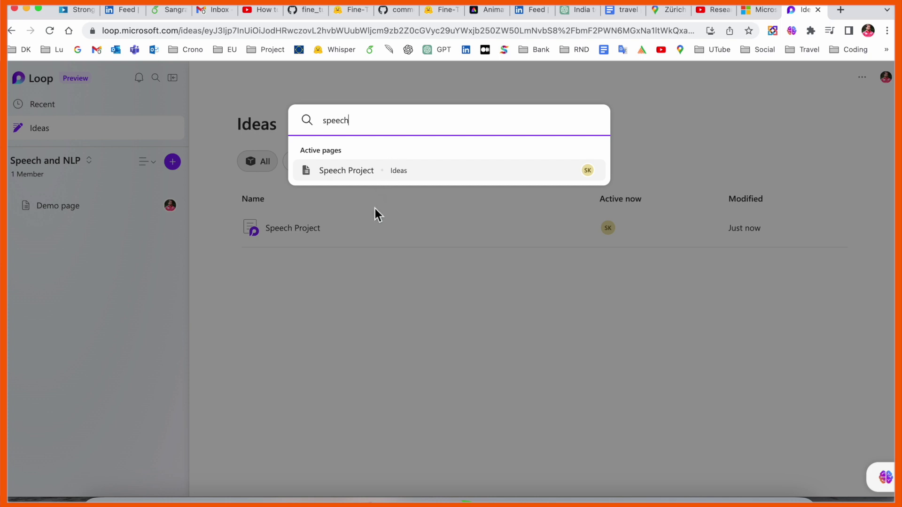
Close the 'speech' page search and collapse the sidebar, leaving the Ideas list full-width
left_click(136, 239)
left_click(173, 77)
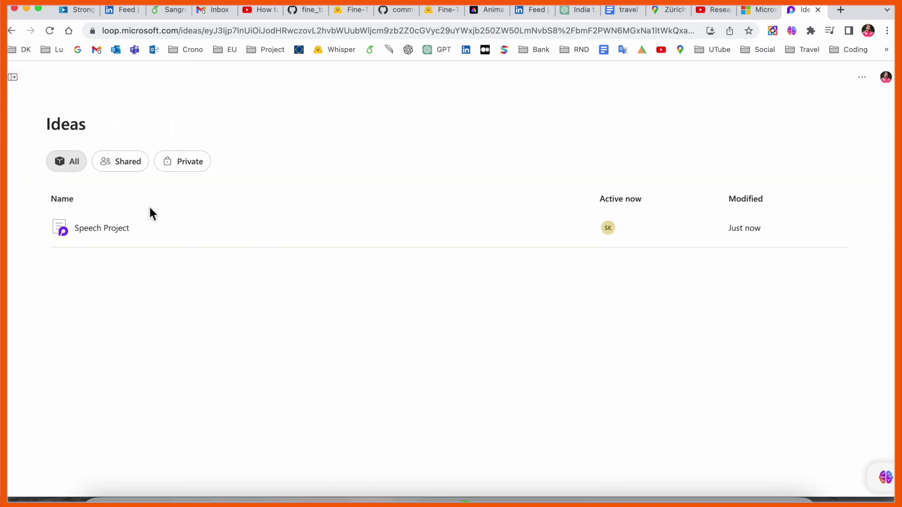
Check Recent in the sidebar, then return to the Loop home with Speech and NLP and Getting Started
left_click(13, 77)
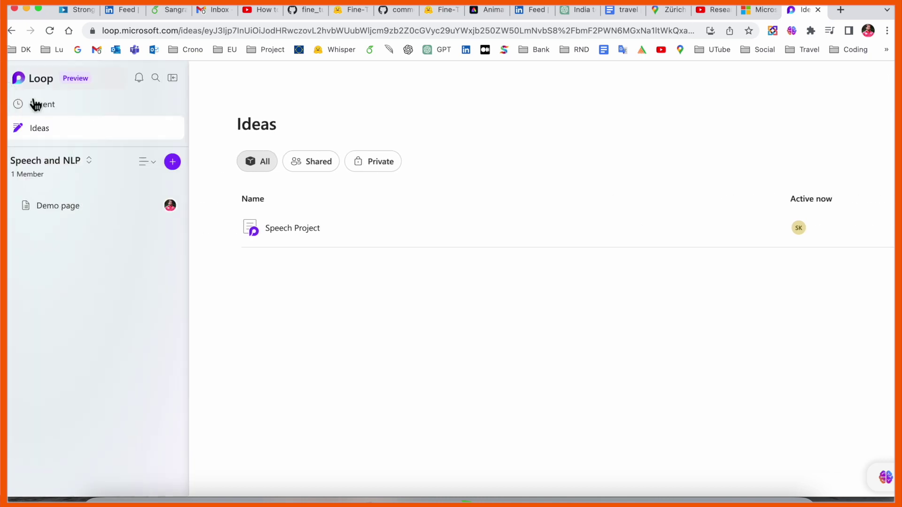
left_click(43, 104)
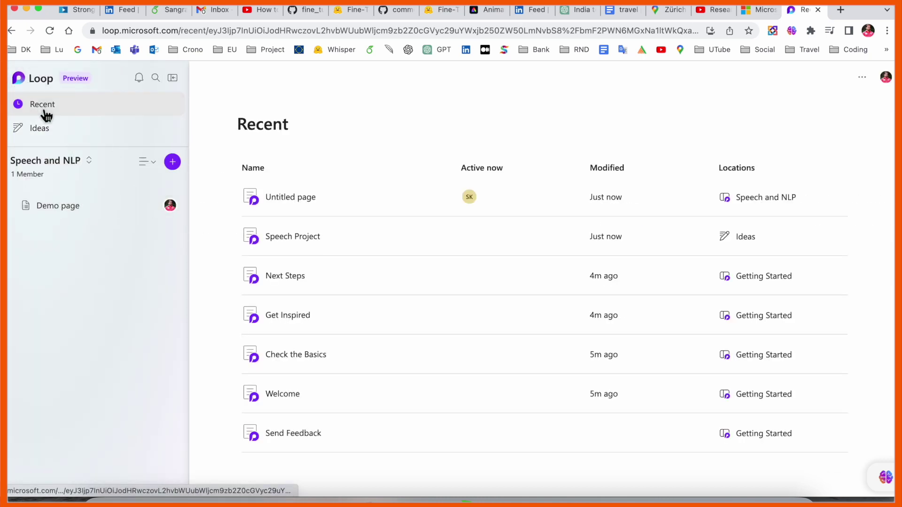
left_click(20, 79)
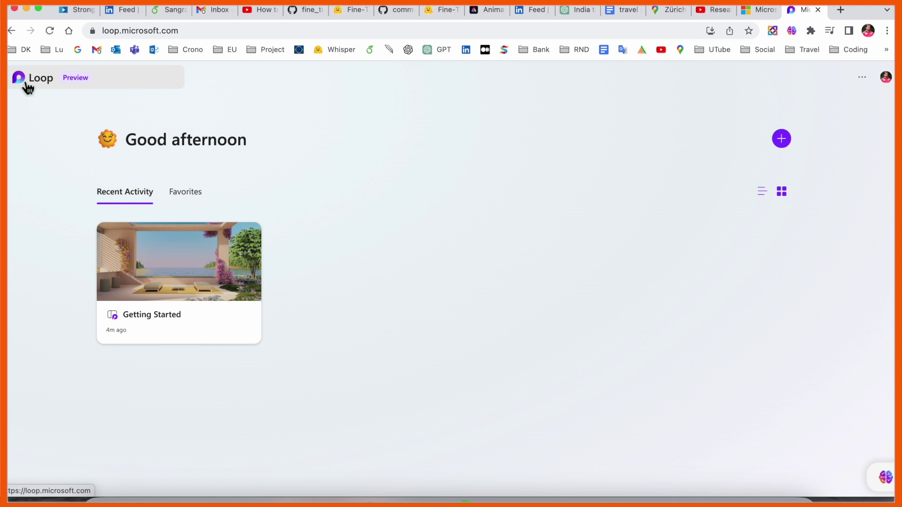
left_click(28, 86)
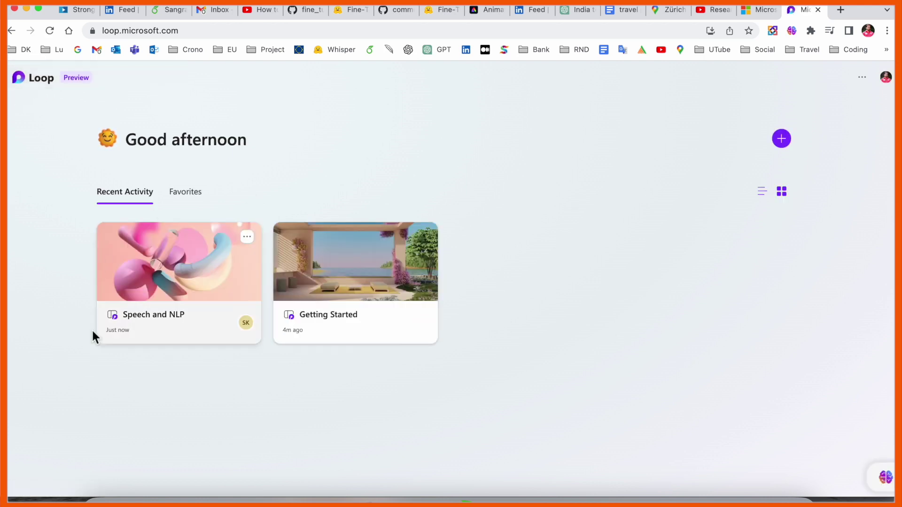
mouse_move(355, 282)
right_click(437, 299)
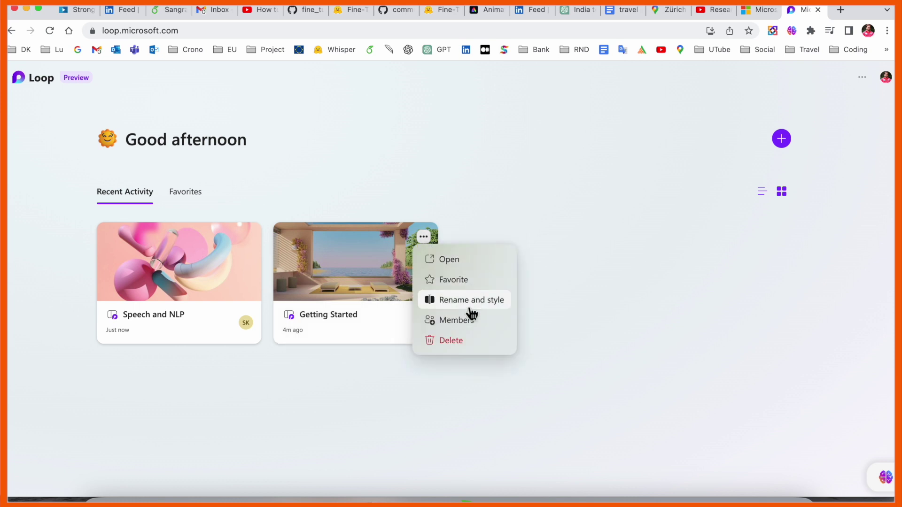
Retitle the Getting Started workspace 'Demo page' and check the Favorites view
left_click(472, 302)
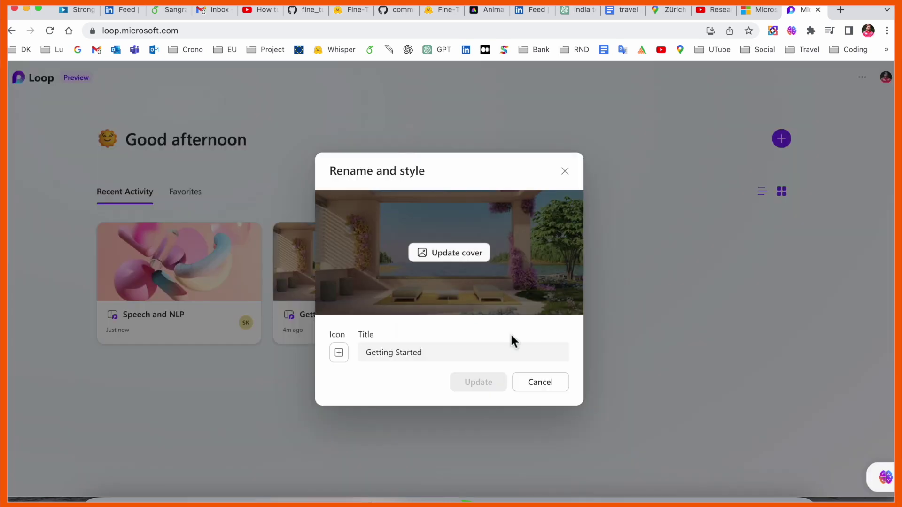
double_click(423, 353)
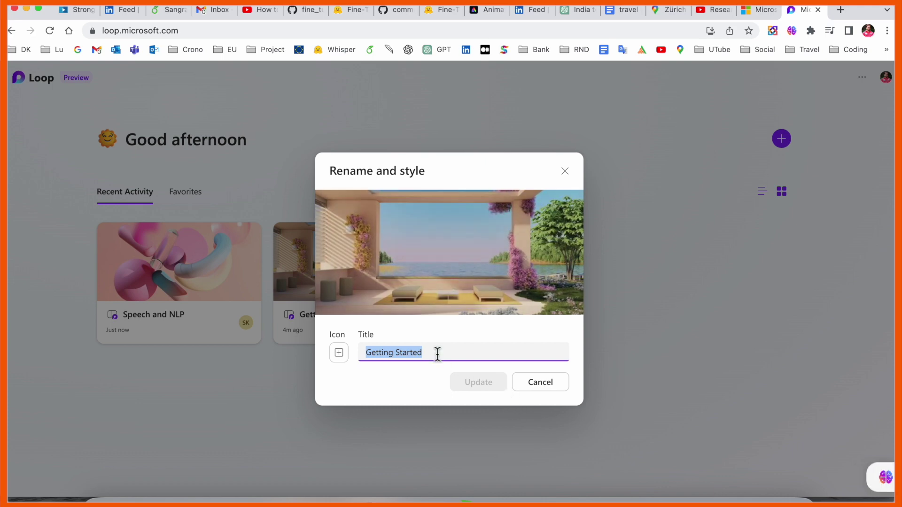
type("Demo")
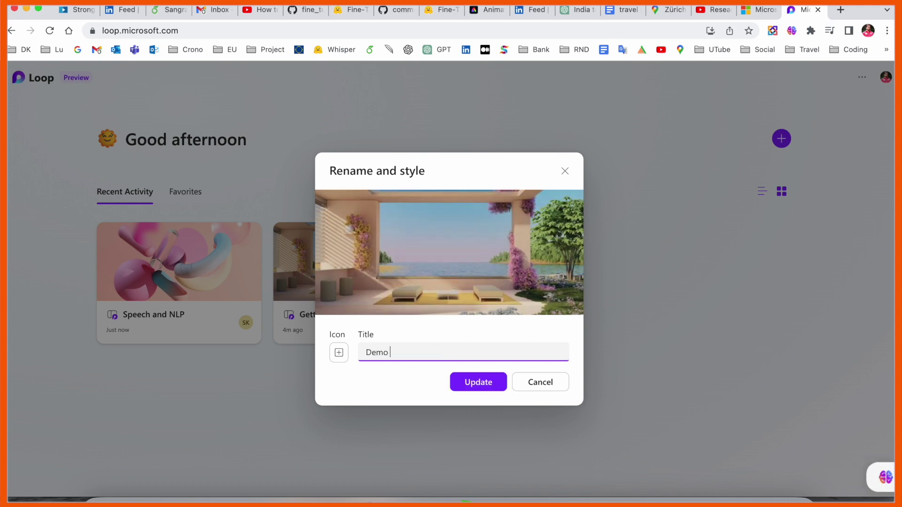
type("e")
key("Return")
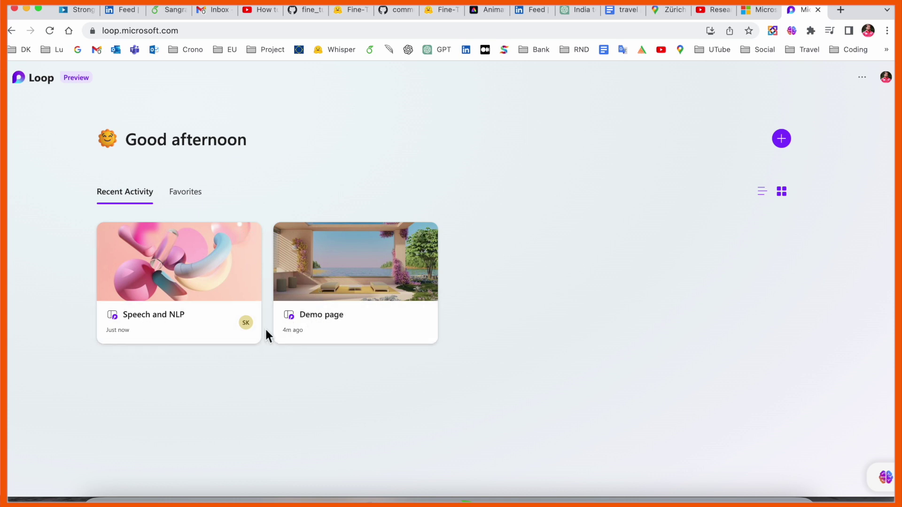
left_click(185, 192)
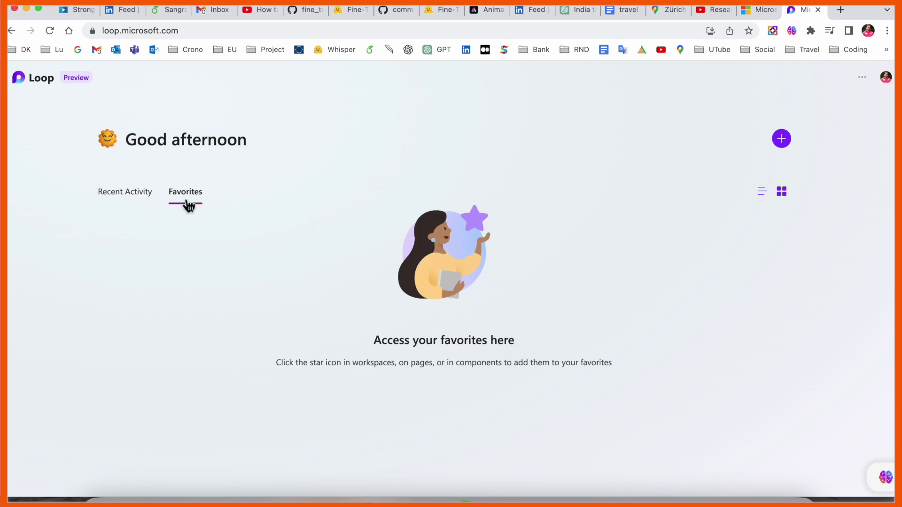
Switch back to Recent Activity, select the 'Good afternoon' greeting, and bring up the settings menu
left_click(119, 192)
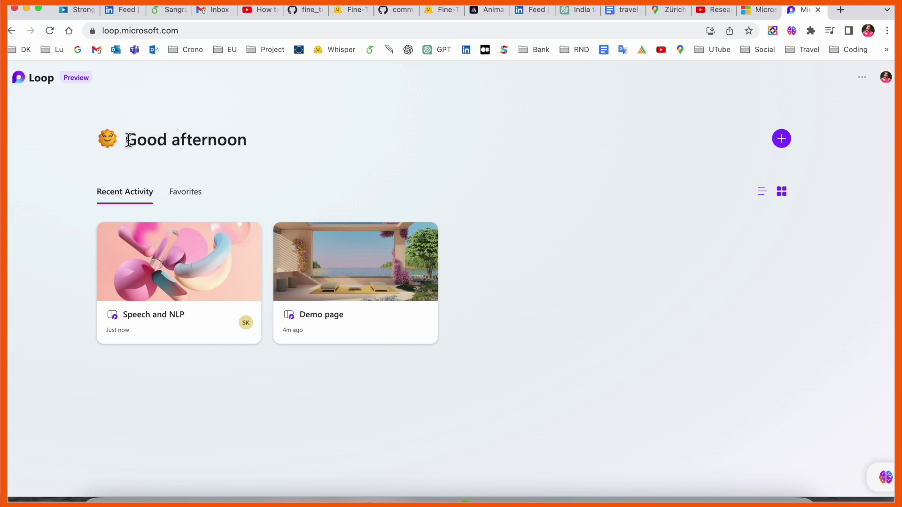
left_click_drag(124, 139, 248, 145)
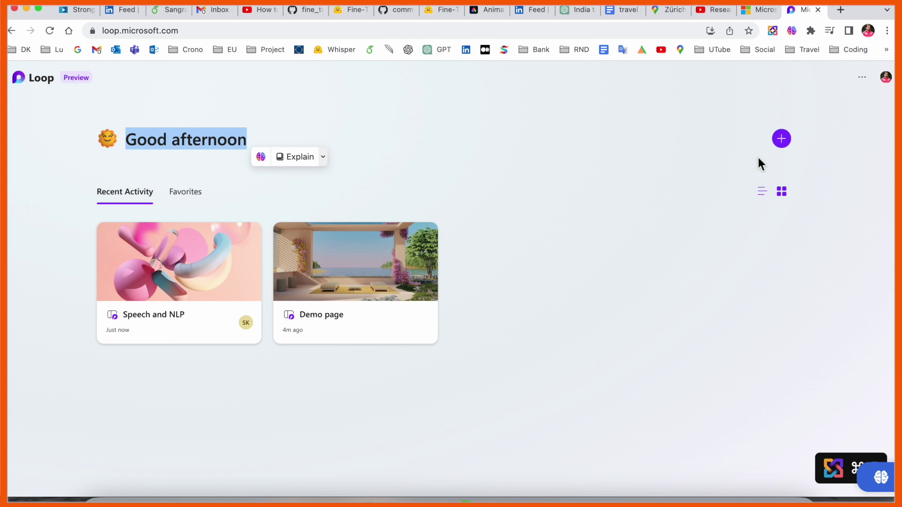
left_click(862, 78)
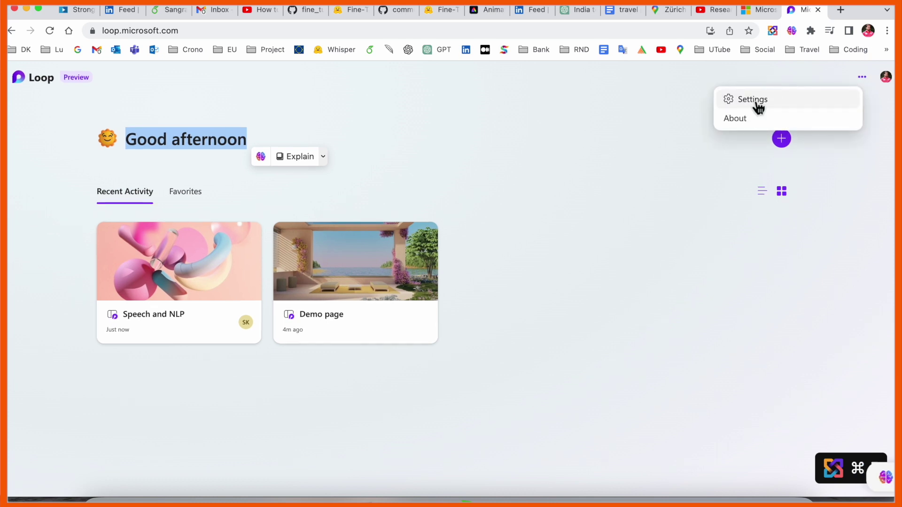
Try the Light and Dark themes, set the theme to System, and close Settings
left_click(752, 100)
left_click(509, 185)
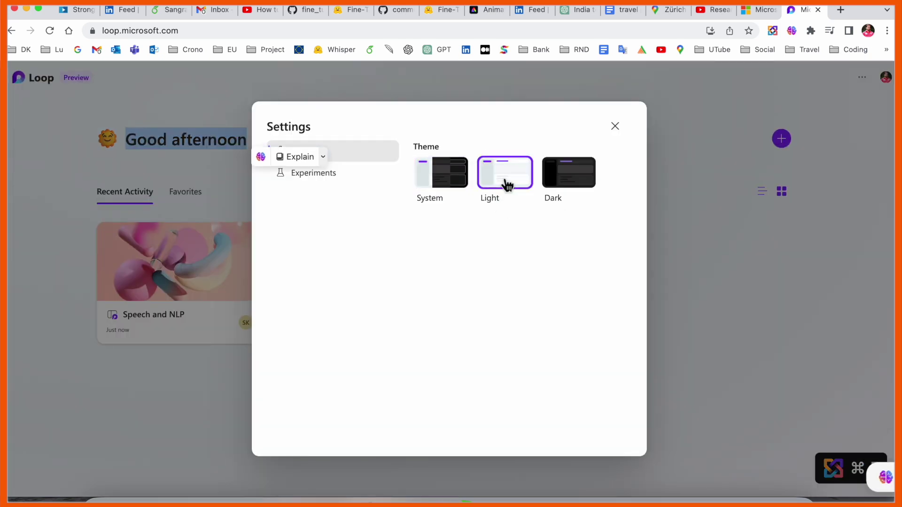
left_click(592, 188)
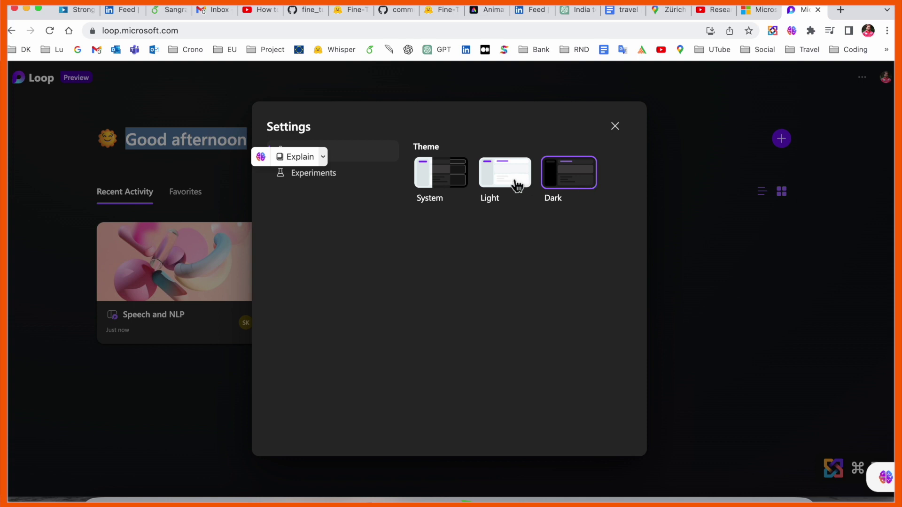
left_click(516, 185)
left_click(439, 185)
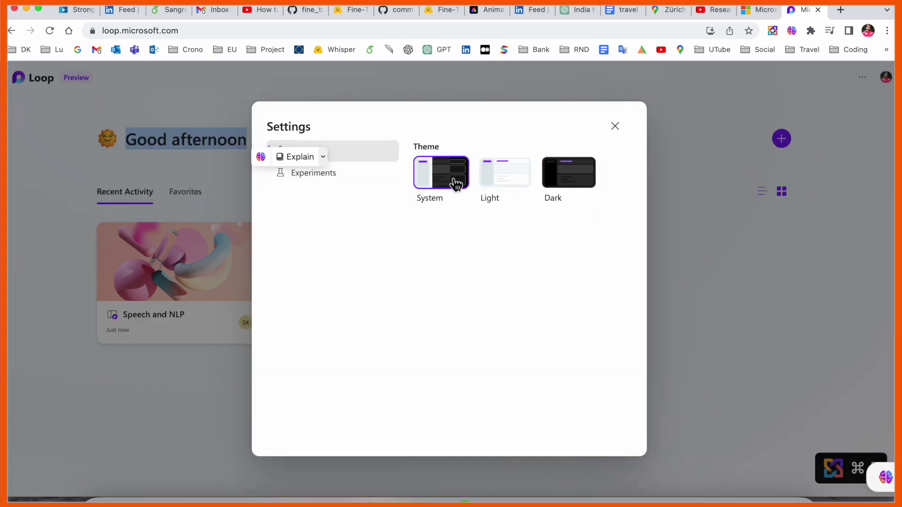
left_click(614, 127)
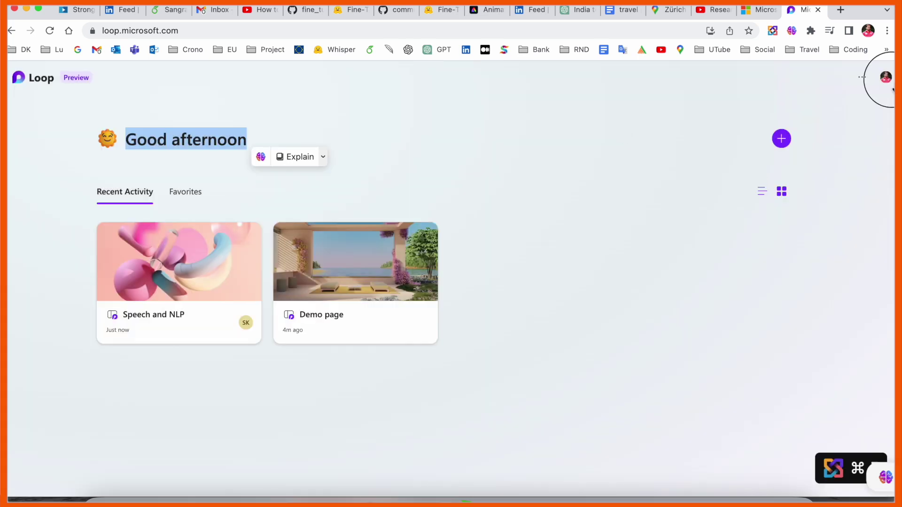
left_click(886, 76)
Open and dismiss the account menu without signing out
left_click(721, 260)
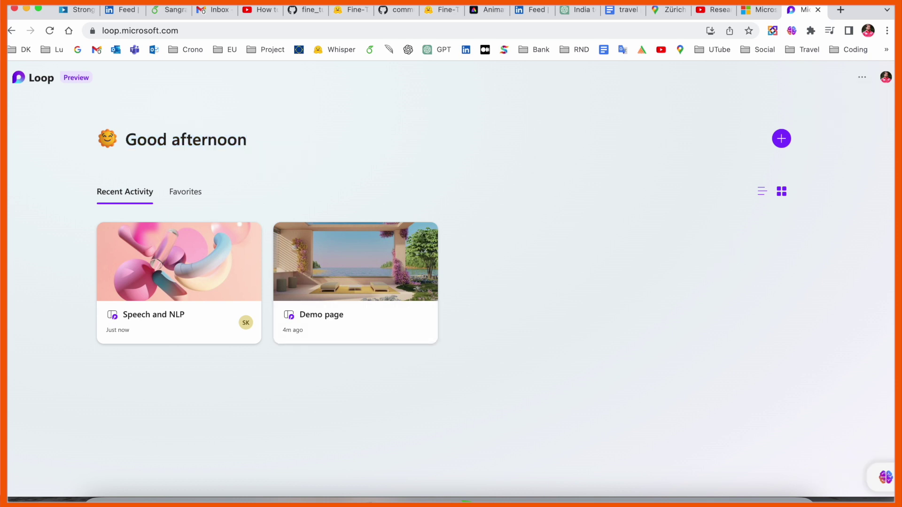
left_click(886, 76)
left_click(443, 243)
Save the Loop home page as a Microsoft Loop browser bookmark and reload it
left_click(212, 31)
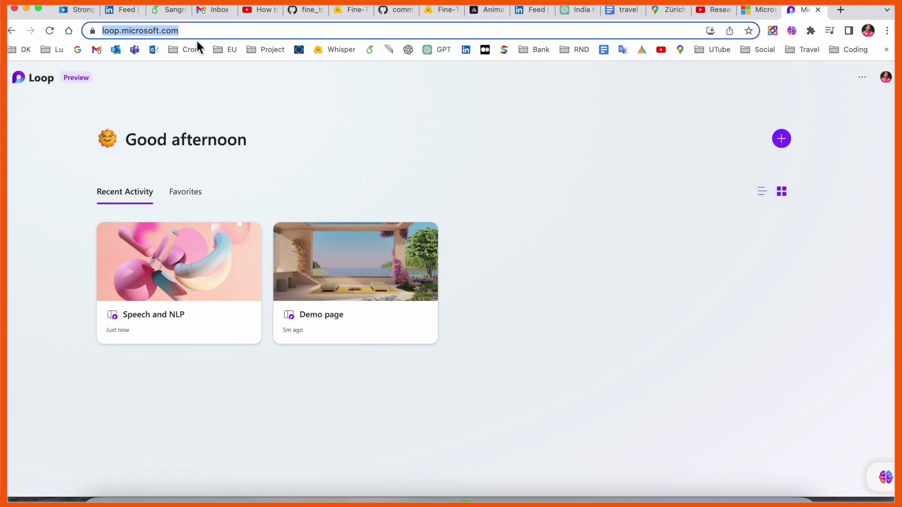
key("super+d")
left_click(561, 383)
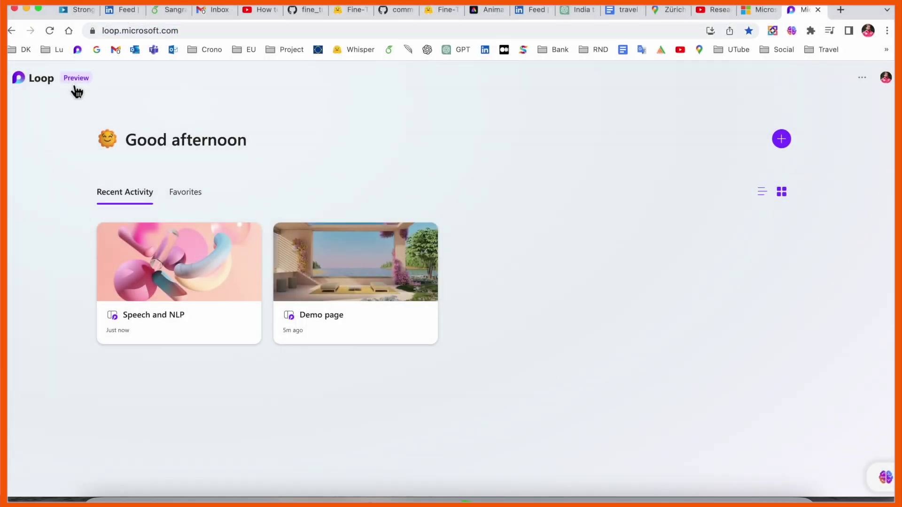
left_click(41, 78)
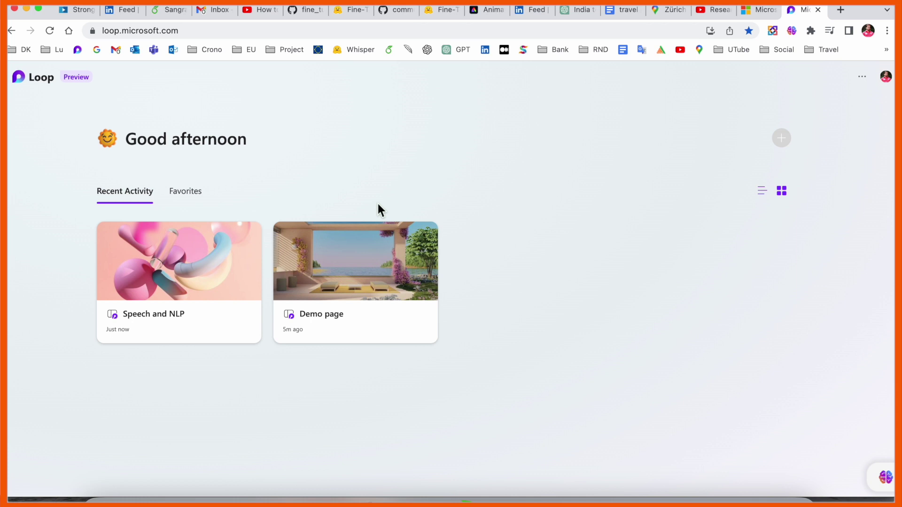